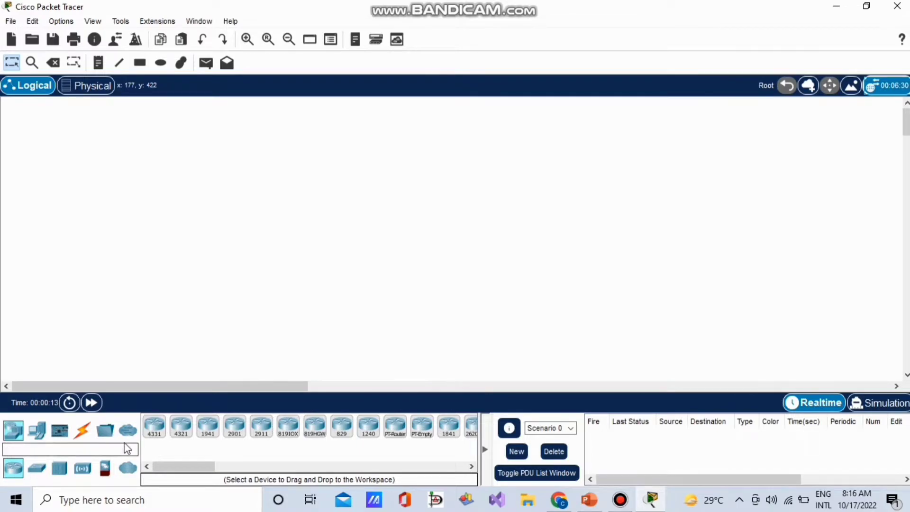
Place four PCs in the workspace as two separate pairs and align the first PC with its neighbour.
{"action": "left_click", "coordinate": [36, 430]}
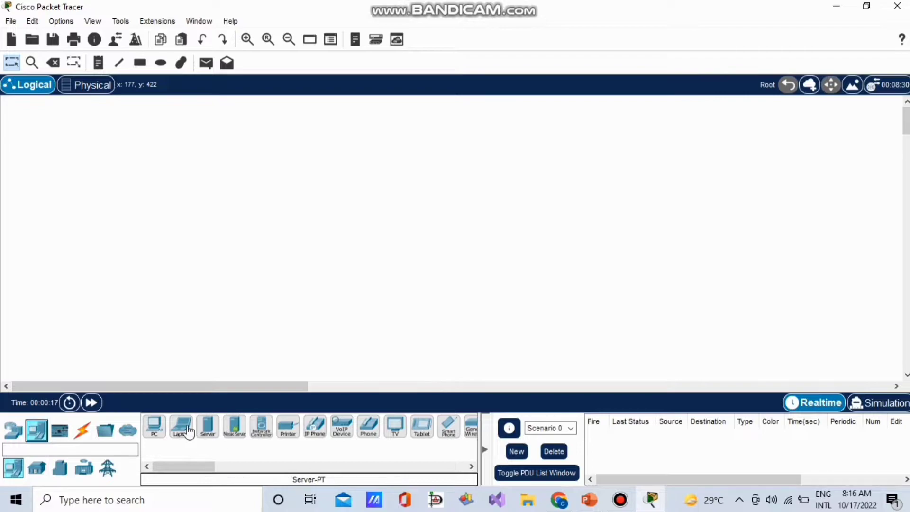
{"action": "left_click", "coordinate": [152, 430]}
{"action": "left_click", "coordinate": [238, 294]}
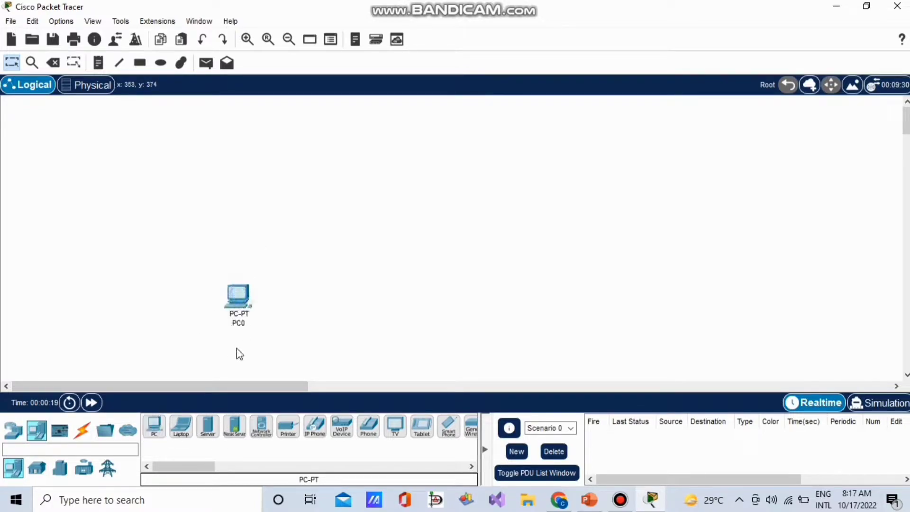
{"action": "left_click", "coordinate": [274, 312]}
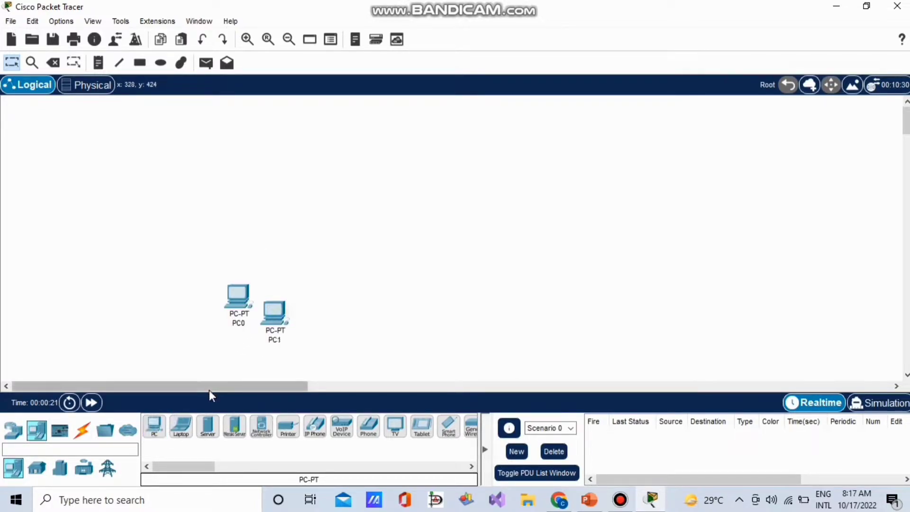
{"action": "left_click", "coordinate": [487, 317]}
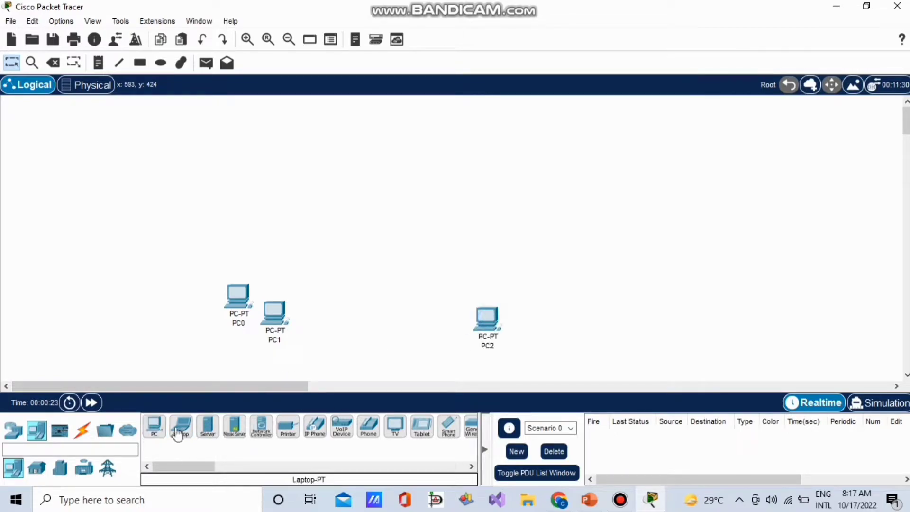
{"action": "left_click", "coordinate": [154, 426]}
{"action": "left_click", "coordinate": [539, 322]}
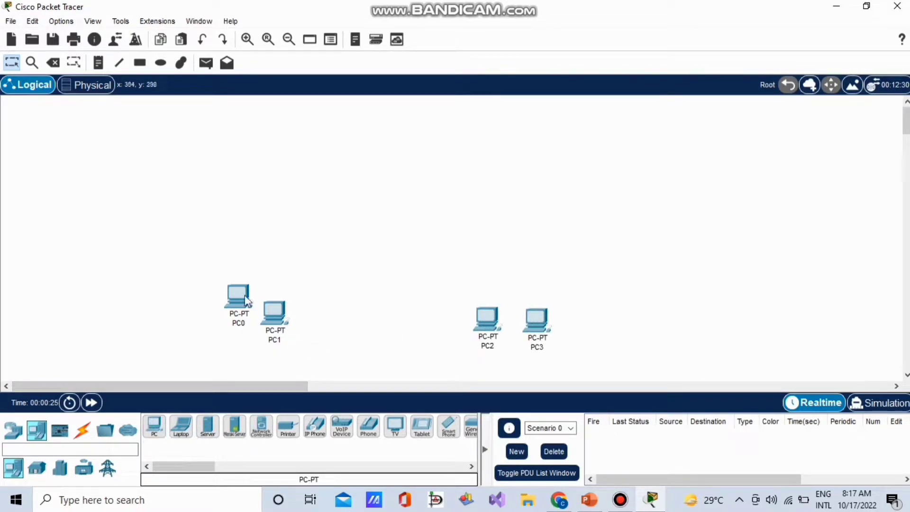
{"action": "left_click_drag", "start_coordinate": [242, 300], "coordinate": [241, 313]}
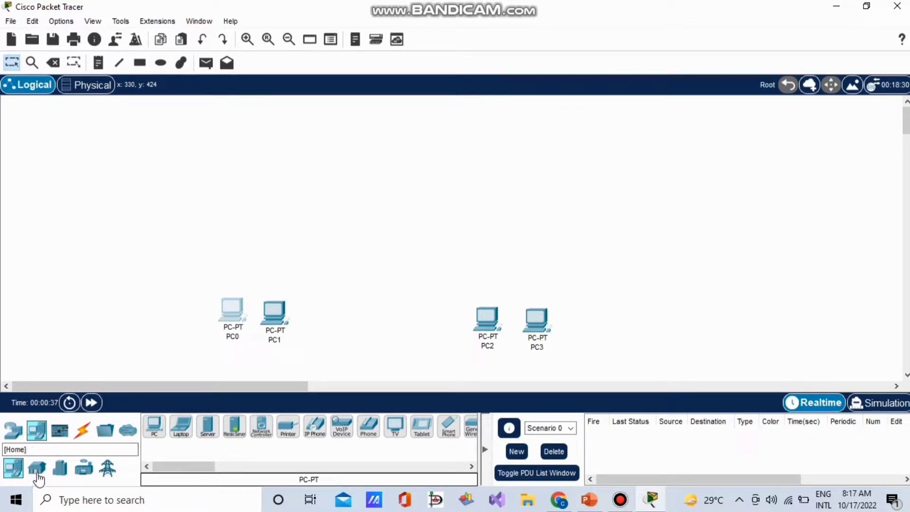
Add two PT-Switch devices, one above each pair of PCs.
{"action": "left_click", "coordinate": [19, 466]}
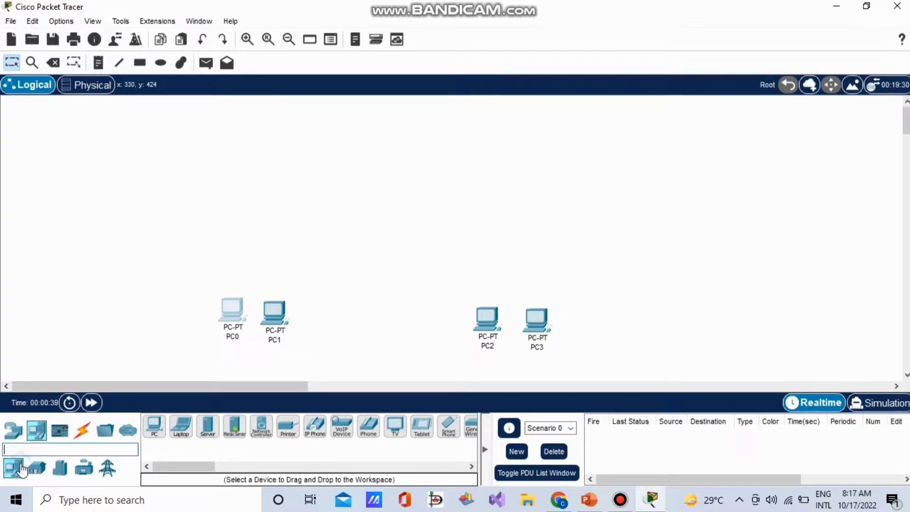
{"action": "left_click", "coordinate": [17, 437]}
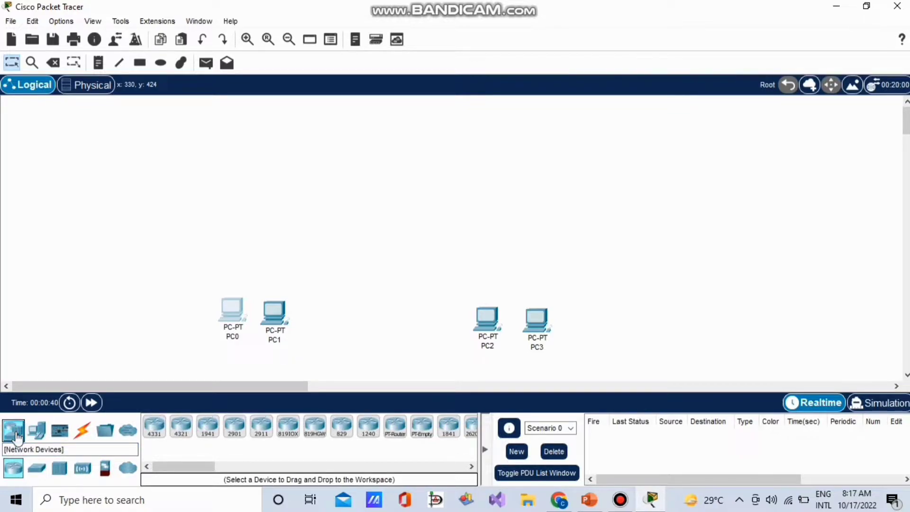
{"action": "left_click", "coordinate": [36, 469]}
{"action": "left_click", "coordinate": [181, 431]}
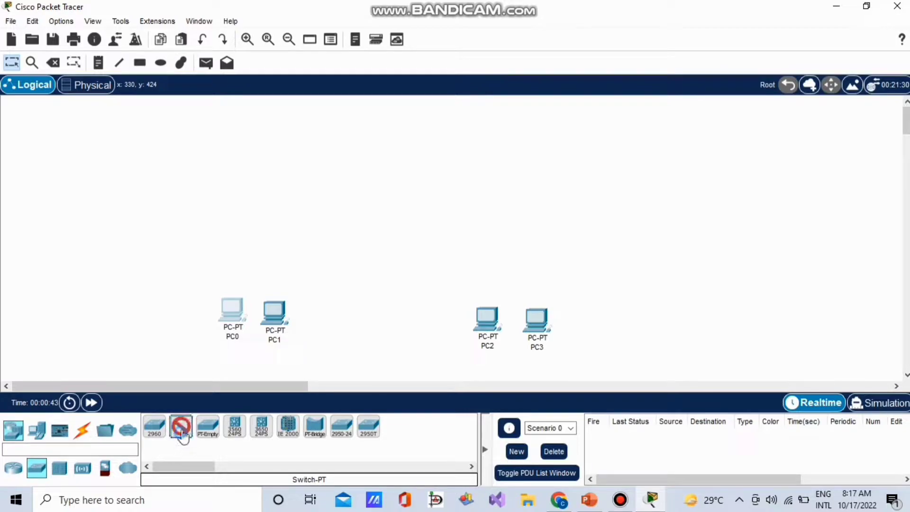
{"action": "left_click", "coordinate": [262, 268]}
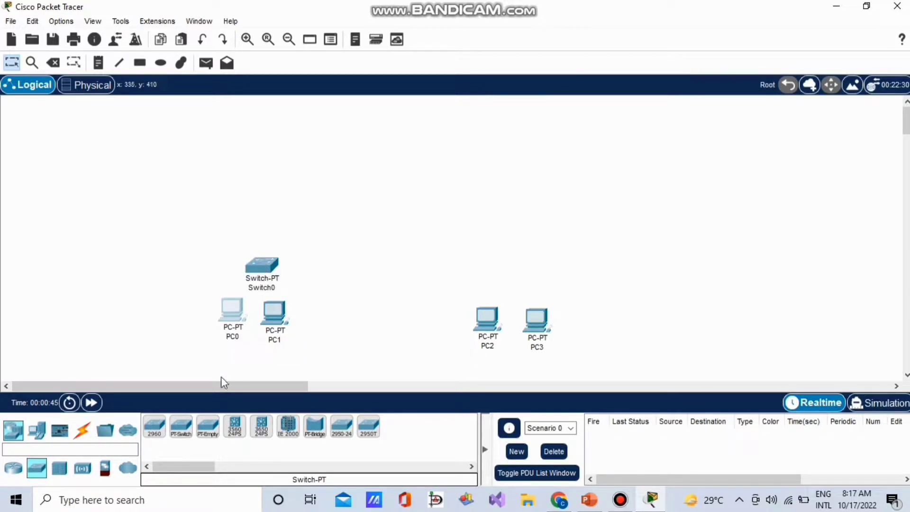
{"action": "left_click", "coordinate": [181, 429]}
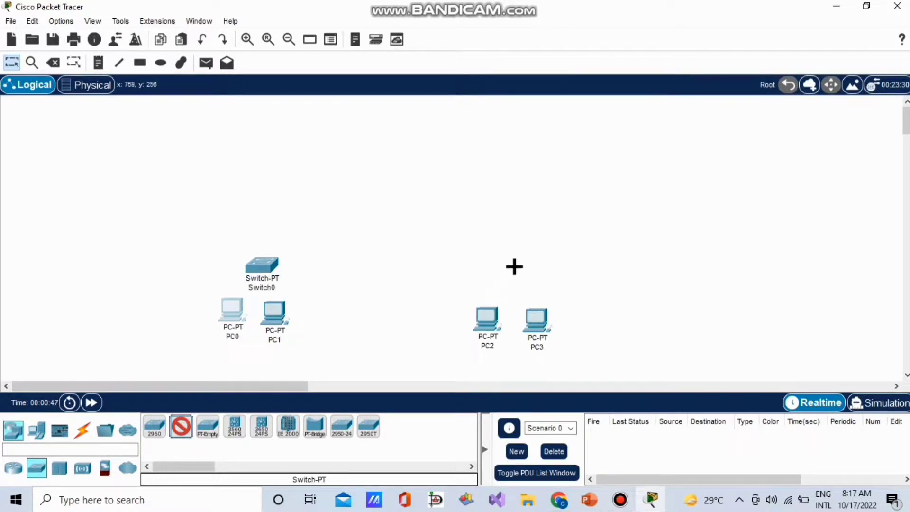
{"action": "left_click", "coordinate": [515, 267]}
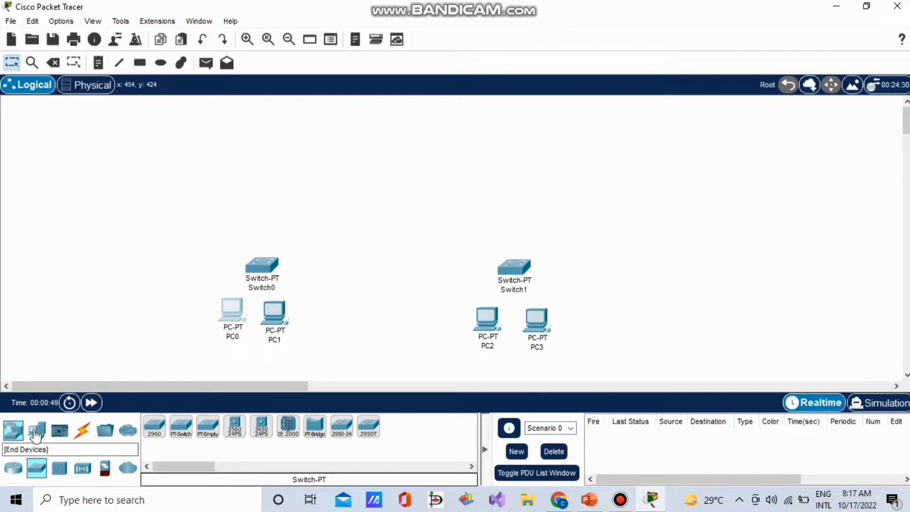
Add a PT-Router centred above and between the two switches.
{"action": "left_click", "coordinate": [13, 468]}
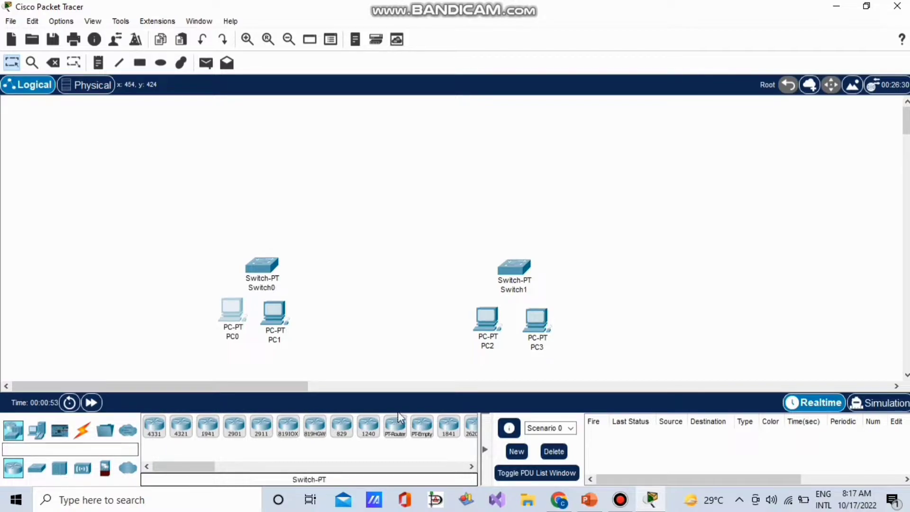
{"action": "left_click", "coordinate": [422, 427]}
{"action": "left_click", "coordinate": [395, 427]}
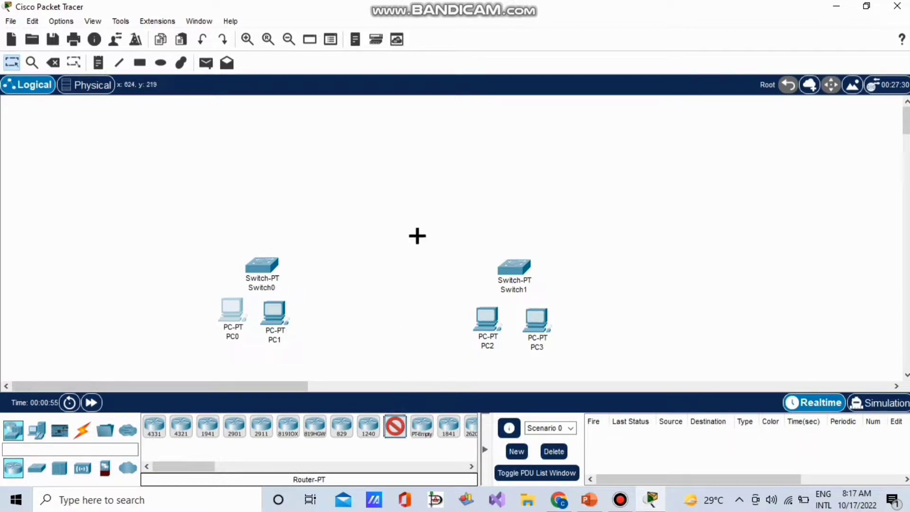
{"action": "left_click", "coordinate": [389, 198]}
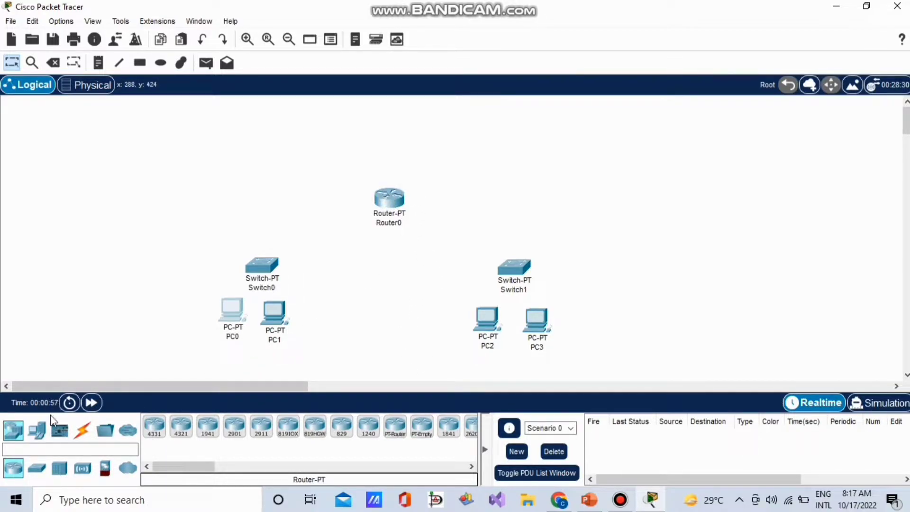
Connect PC0 to Switch0 with an automatically chosen connection type.
{"action": "left_click", "coordinate": [82, 430]}
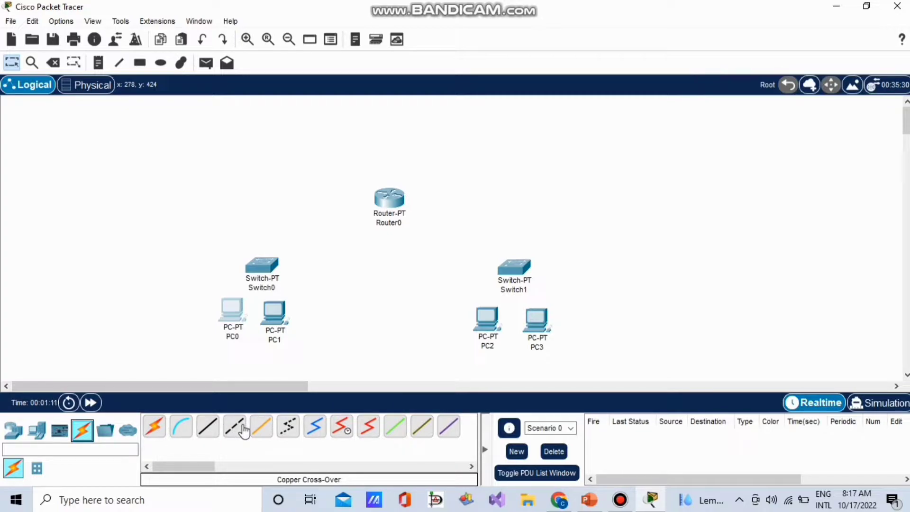
{"action": "left_click", "coordinate": [161, 425]}
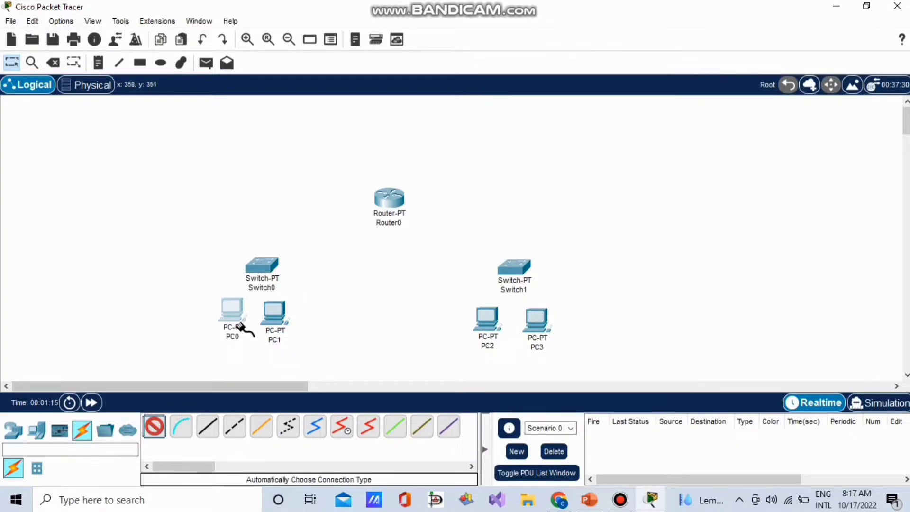
{"action": "mouse_move", "coordinate": [240, 309]}
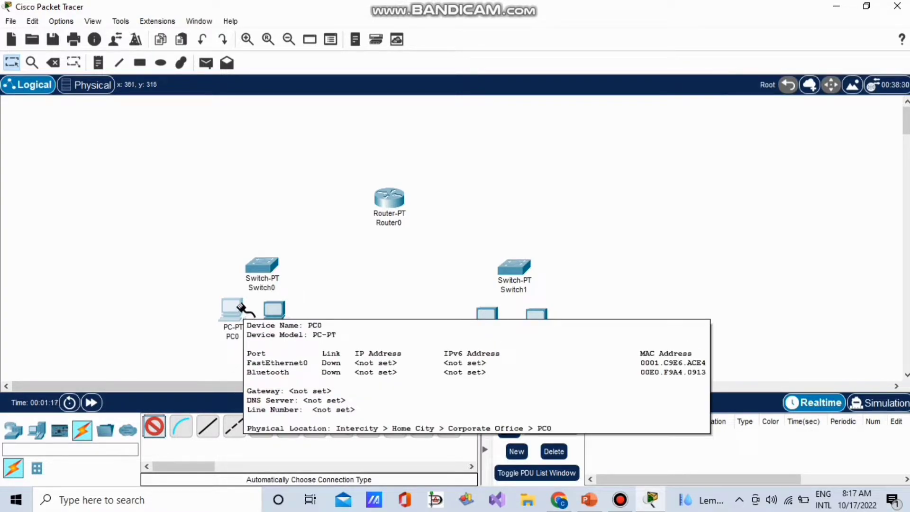
{"action": "left_click", "coordinate": [240, 309]}
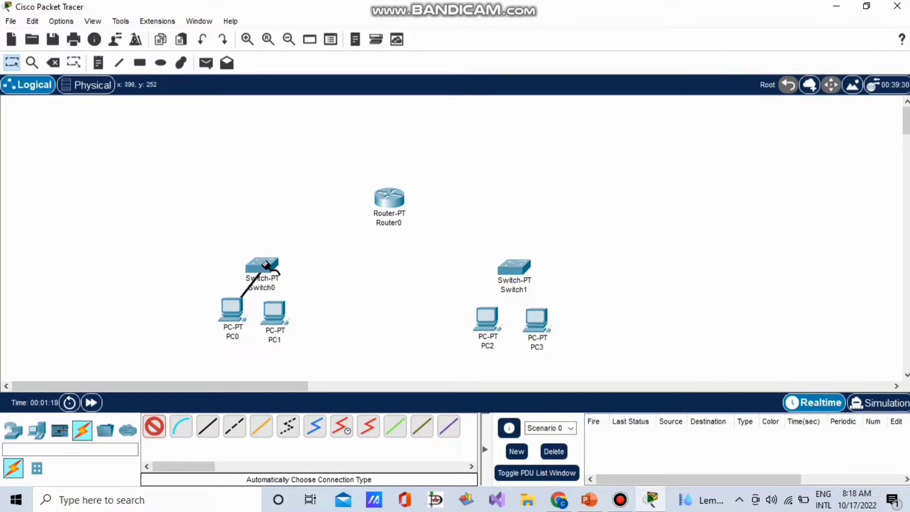
{"action": "left_click", "coordinate": [263, 267]}
Move all four PCs lower and spread each pair apart beneath its switch.
{"action": "left_click_drag", "start_coordinate": [231, 315], "coordinate": [281, 331]}
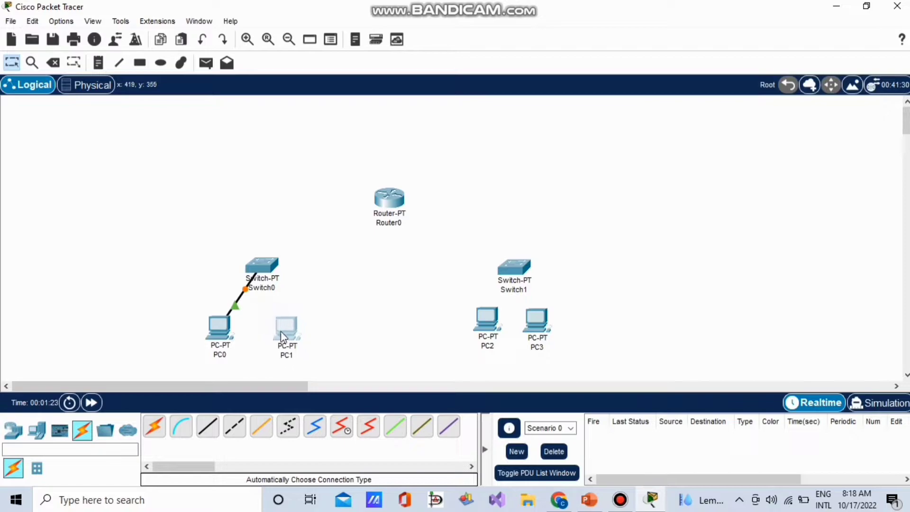
{"action": "left_click_drag", "start_coordinate": [211, 333], "coordinate": [210, 340]}
{"action": "left_click_drag", "start_coordinate": [282, 335], "coordinate": [285, 337]}
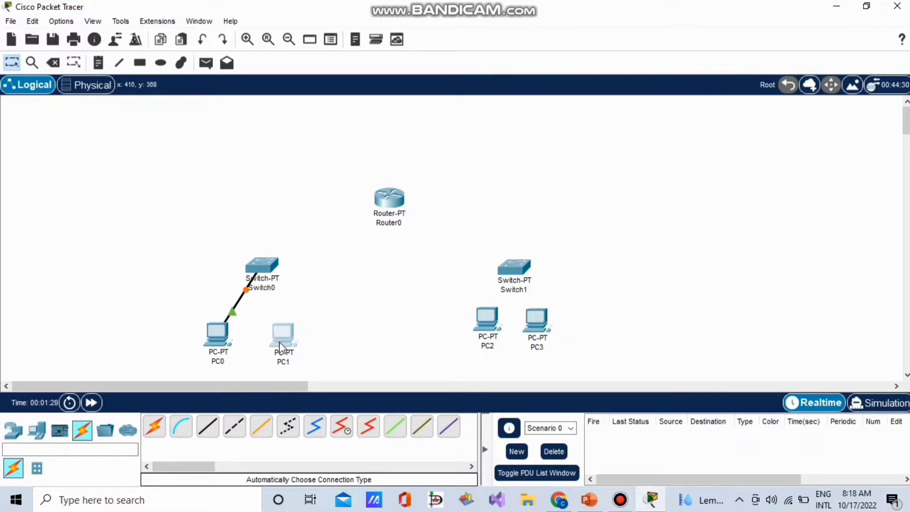
{"action": "left_click_drag", "start_coordinate": [480, 328], "coordinate": [480, 348]}
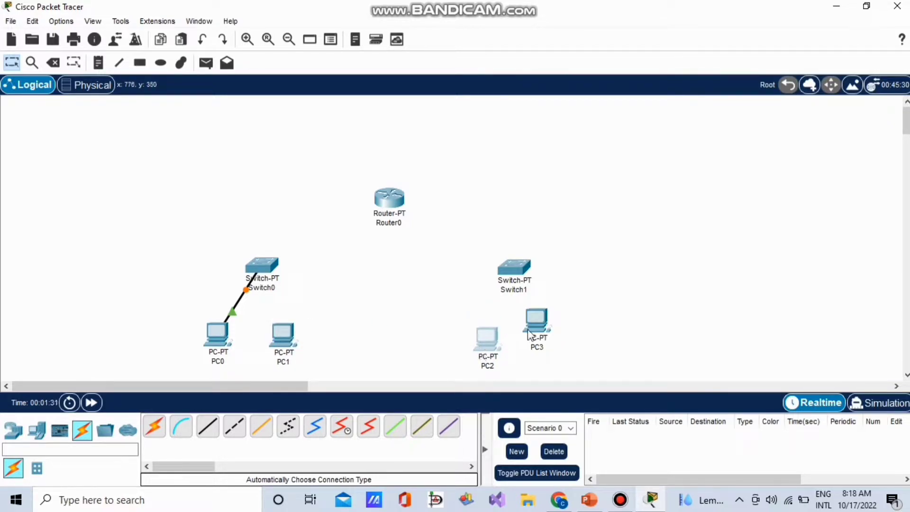
{"action": "left_click_drag", "start_coordinate": [541, 323], "coordinate": [554, 341]}
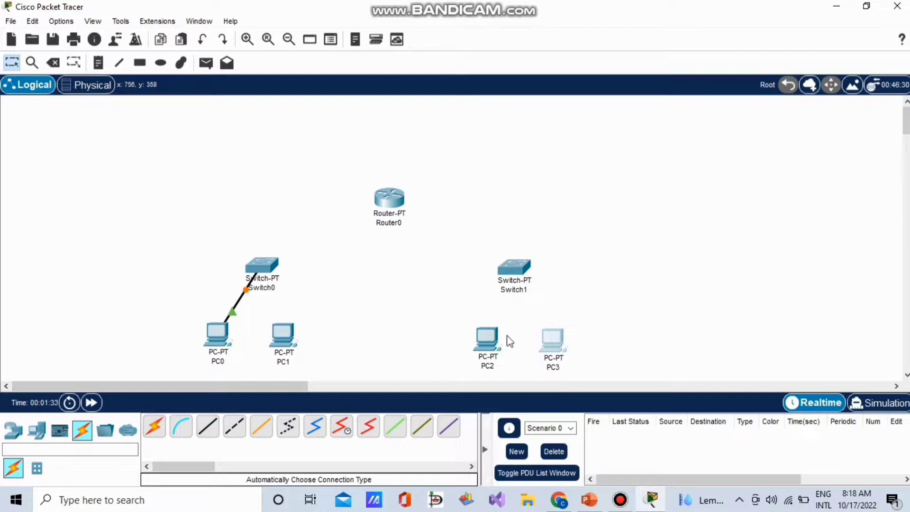
Connect PC1 to Switch0 with an automatically chosen connection type.
{"action": "left_click", "coordinate": [153, 427]}
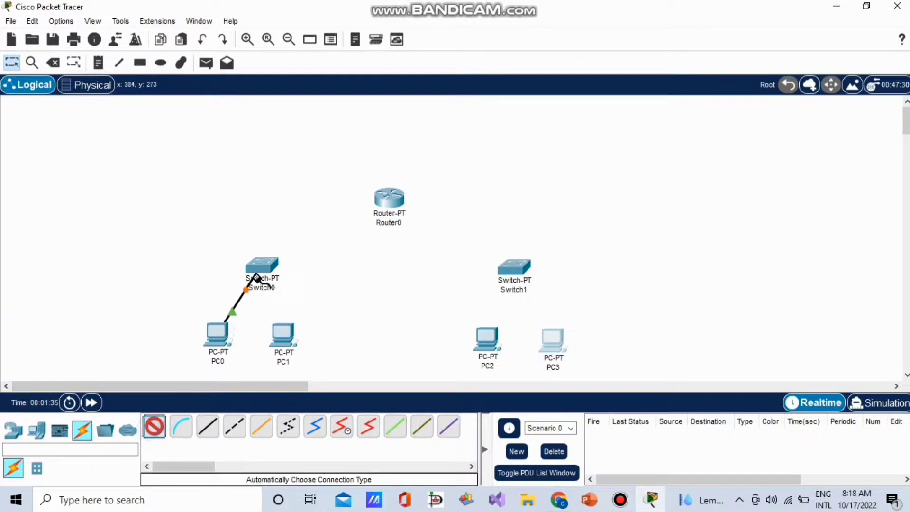
{"action": "left_click", "coordinate": [278, 342]}
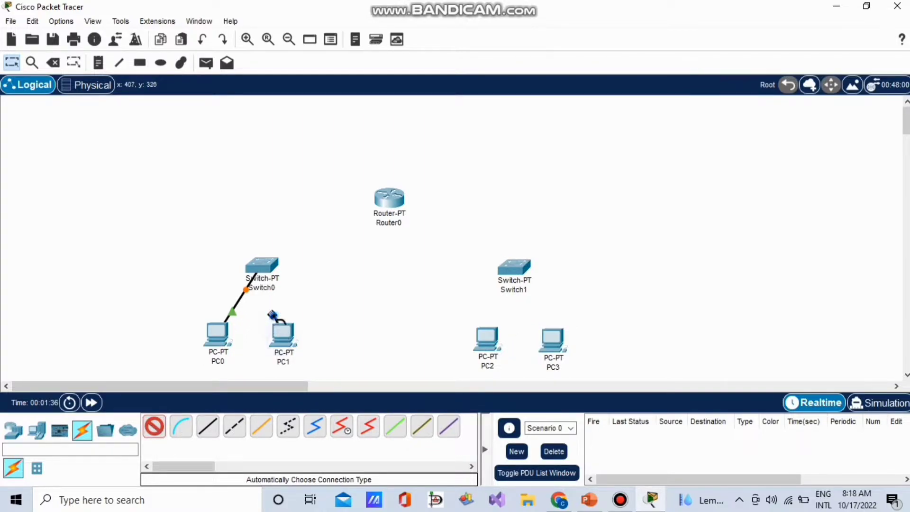
{"action": "left_click", "coordinate": [268, 266]}
Connect PC2 and PC3 to Switch1 with automatically chosen connections.
{"action": "left_click", "coordinate": [154, 426]}
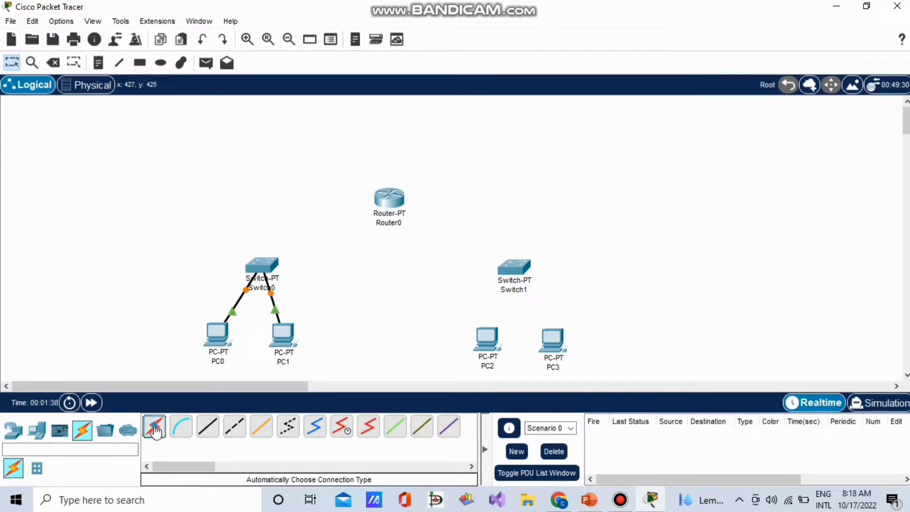
{"action": "left_click", "coordinate": [473, 338]}
{"action": "left_click", "coordinate": [517, 270]}
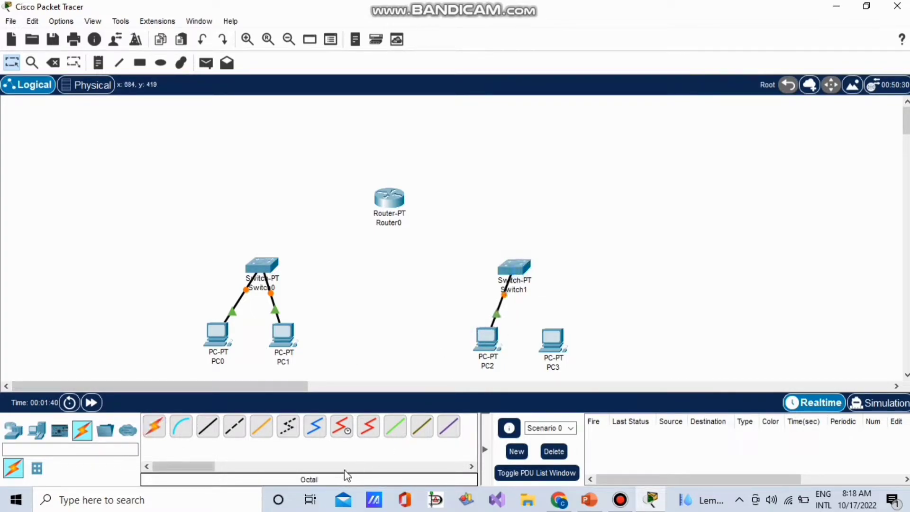
{"action": "left_click", "coordinate": [154, 427]}
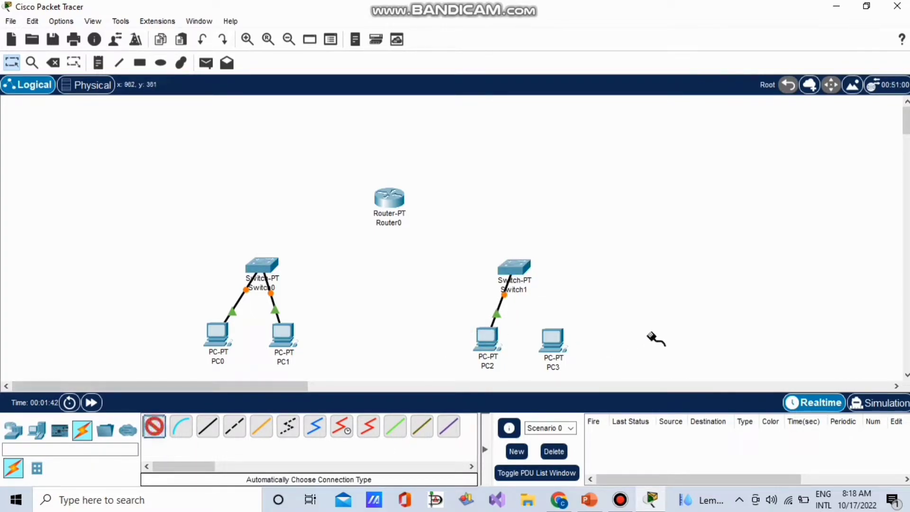
{"action": "left_click", "coordinate": [572, 348]}
{"action": "left_click", "coordinate": [514, 268]}
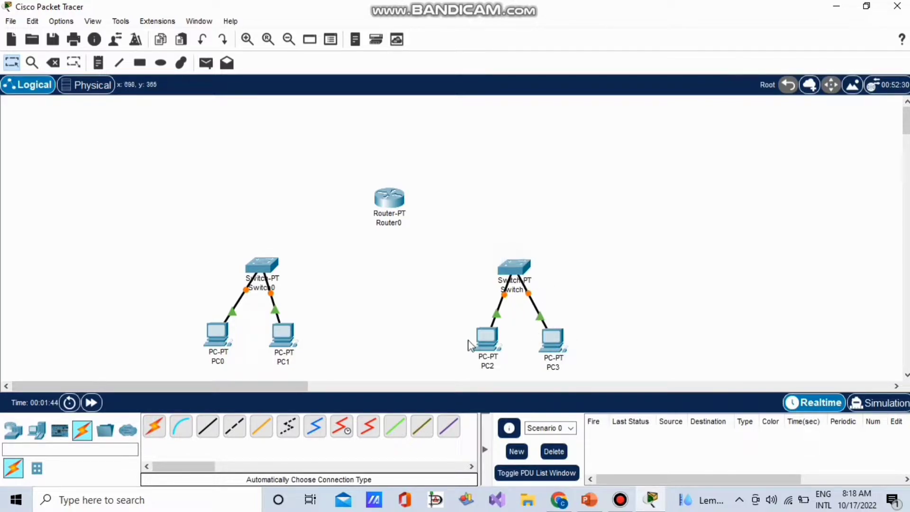
Link Switch0 and Switch1 to Router0 with automatically chosen connections.
{"action": "left_click", "coordinate": [154, 428]}
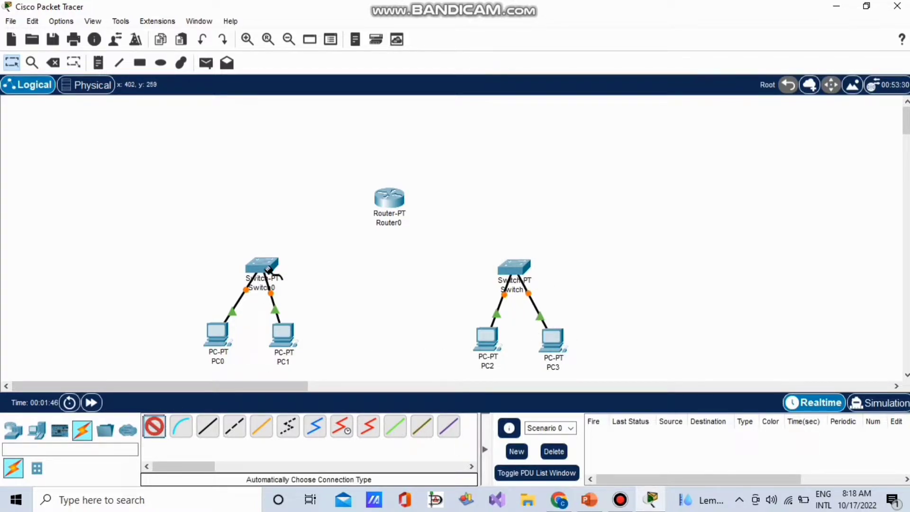
{"action": "left_click", "coordinate": [266, 265]}
{"action": "left_click", "coordinate": [389, 199]}
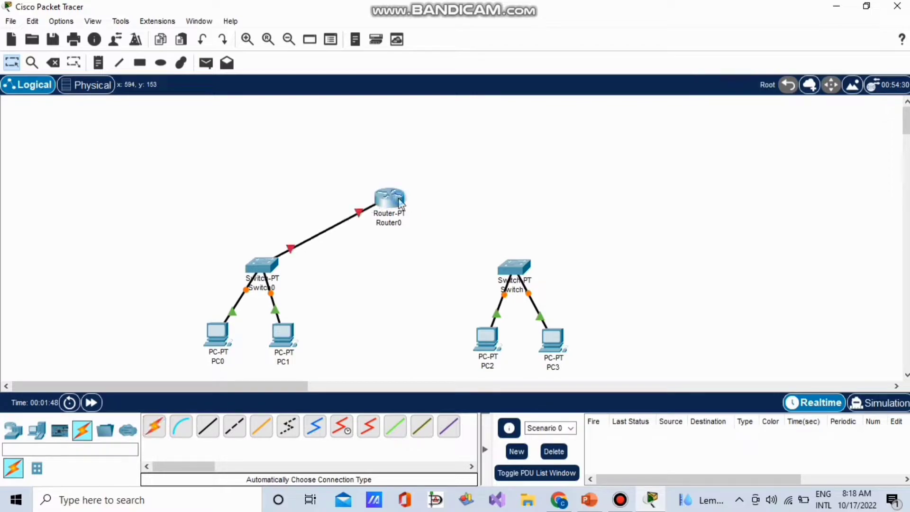
{"action": "left_click", "coordinate": [154, 429]}
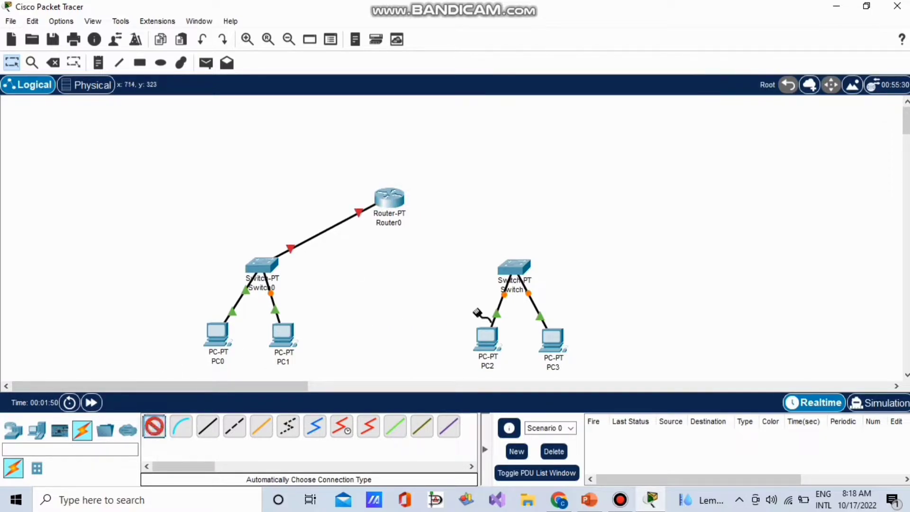
{"action": "left_click", "coordinate": [530, 260]}
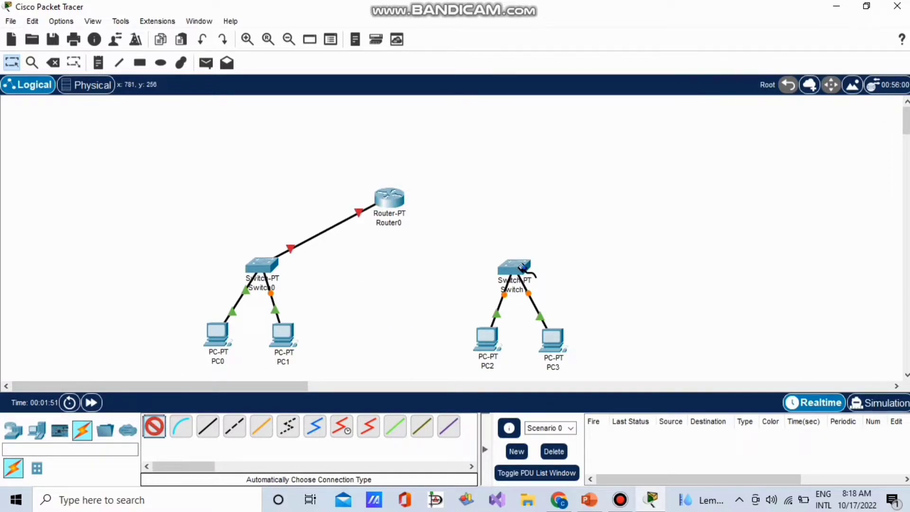
{"action": "left_click", "coordinate": [398, 202]}
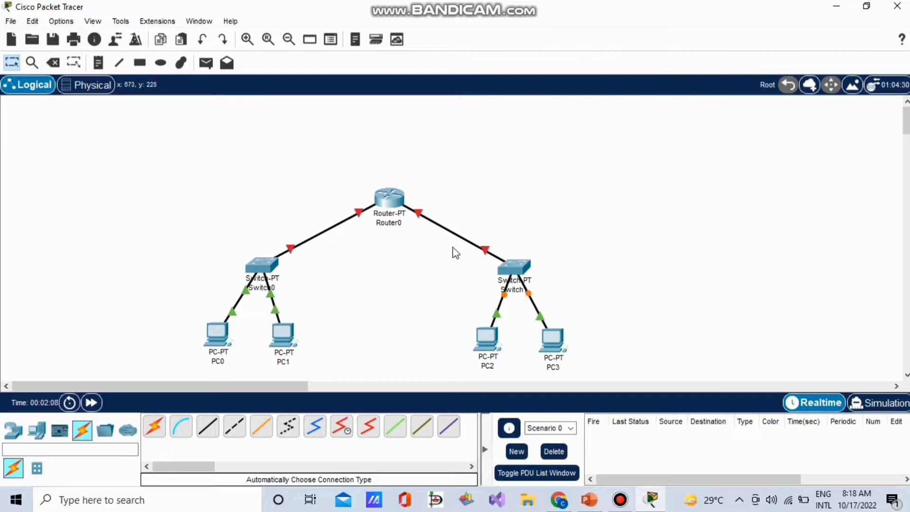
Turn on the FastEthernet0/0 and FastEthernet1/0 ports of Router0, then minimize its configuration window.
{"action": "left_click", "coordinate": [379, 201]}
{"action": "left_click", "coordinate": [291, 40]}
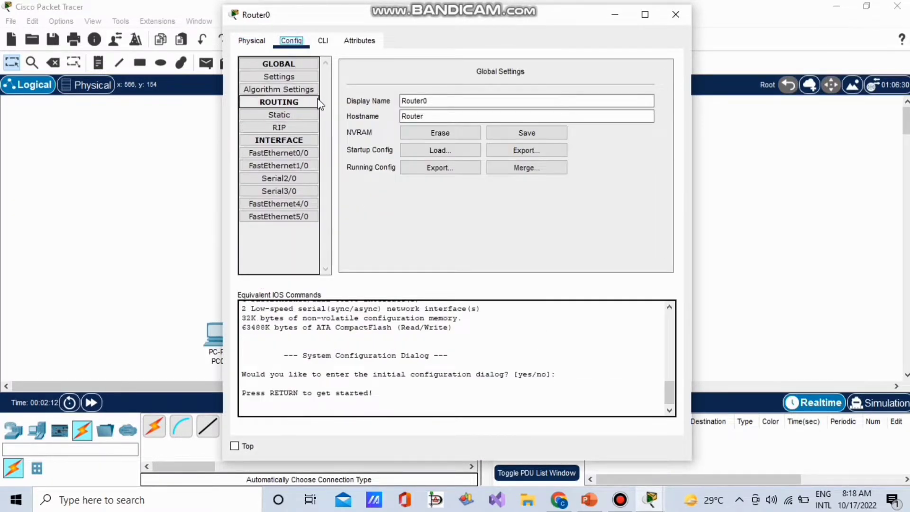
{"action": "left_click", "coordinate": [266, 152]}
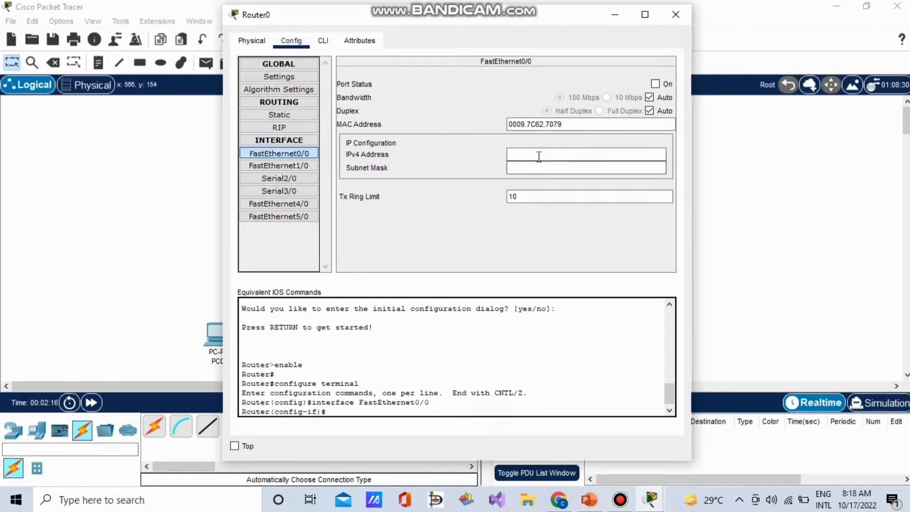
{"action": "left_click", "coordinate": [654, 84]}
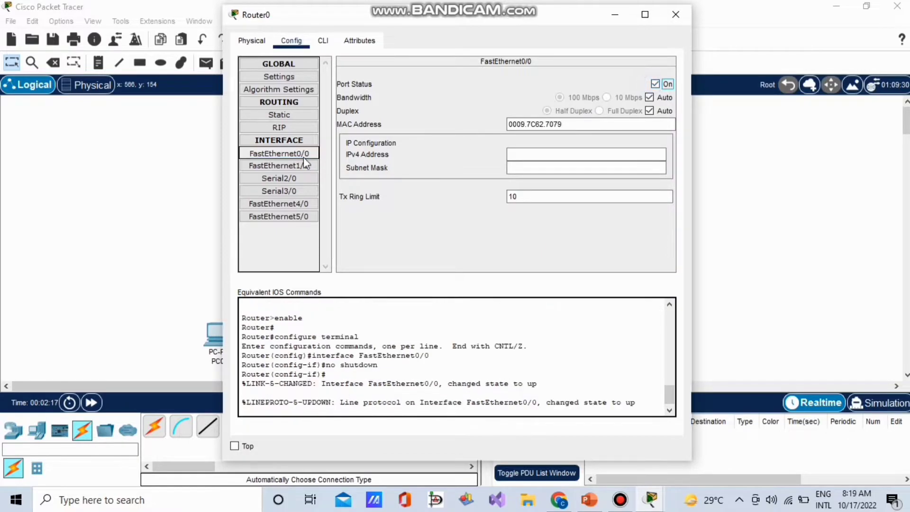
{"action": "left_click", "coordinate": [287, 165]}
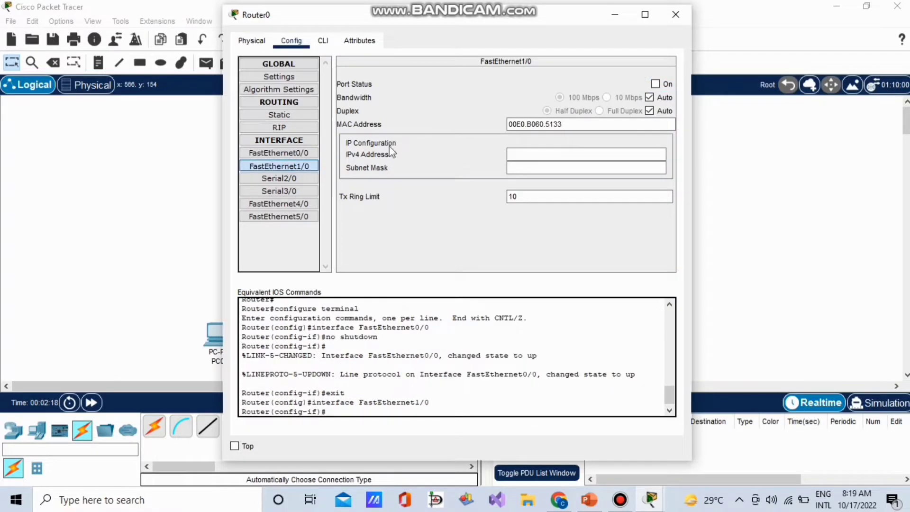
{"action": "left_click", "coordinate": [655, 84]}
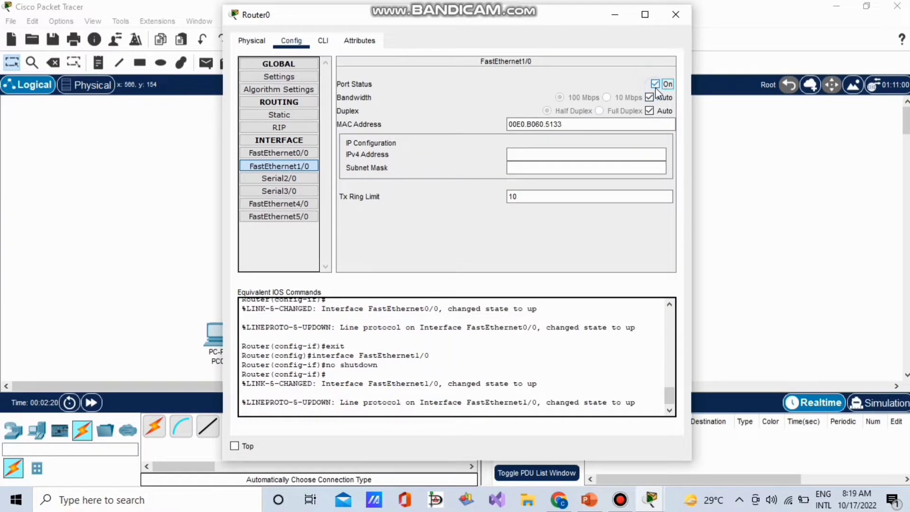
{"action": "left_click", "coordinate": [615, 10]}
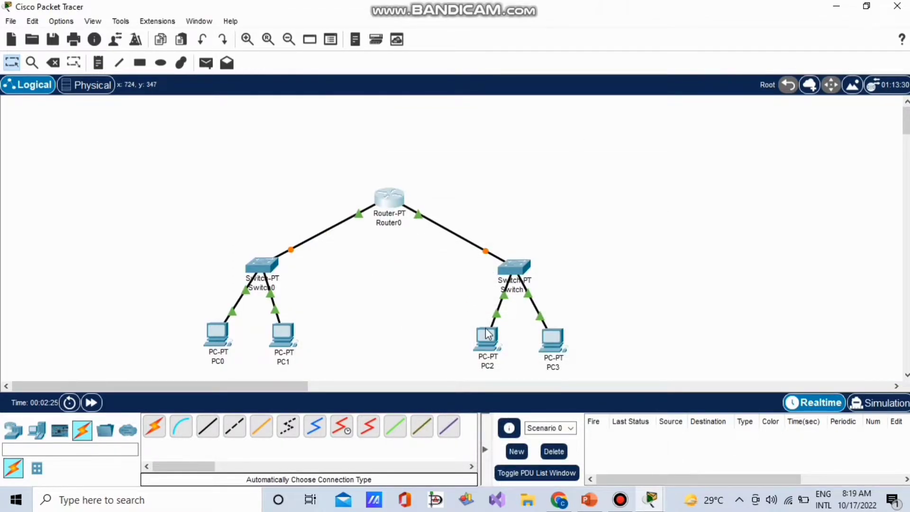
Switch to PowerPoint, review the subnetting calculations on slides 6 and 7, and return to Cisco Packet Tracer.
{"action": "mouse_move", "coordinate": [485, 329]}
{"action": "left_click", "coordinate": [587, 505]}
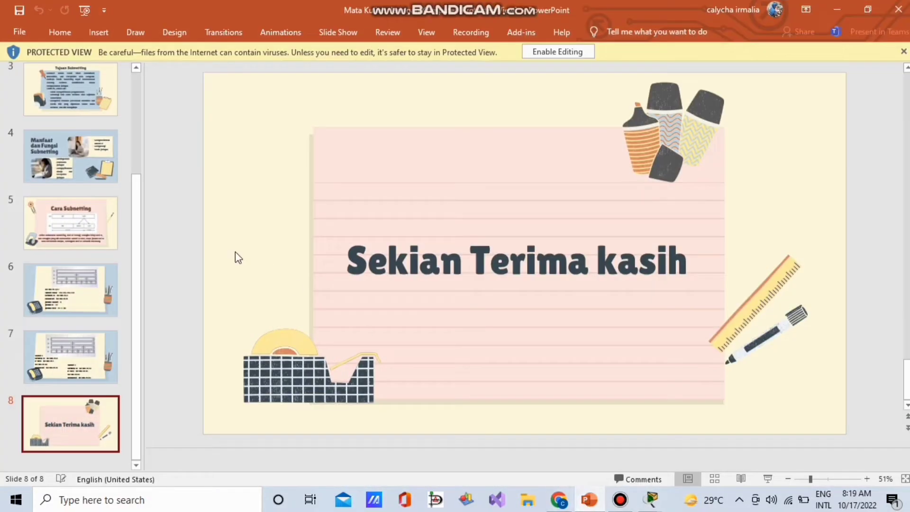
{"action": "left_click", "coordinate": [75, 220]}
{"action": "left_click", "coordinate": [71, 291]}
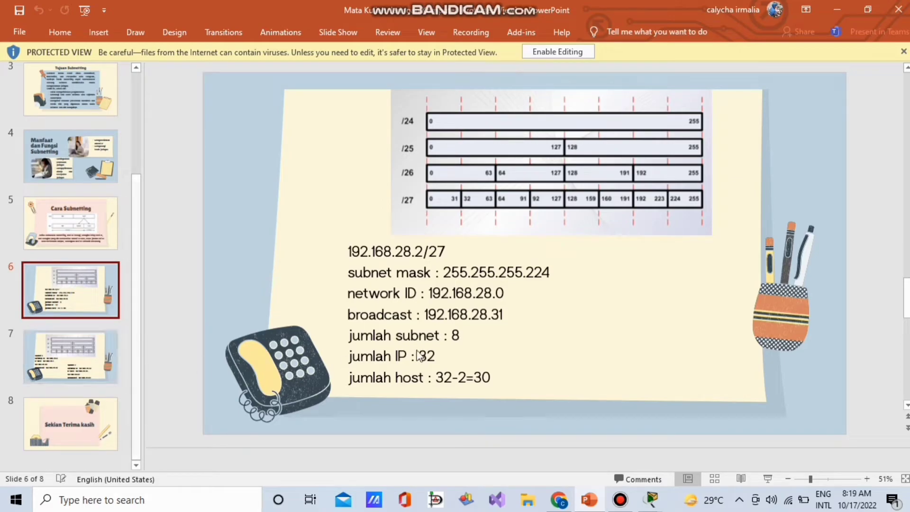
{"action": "key", "text": "Down"}
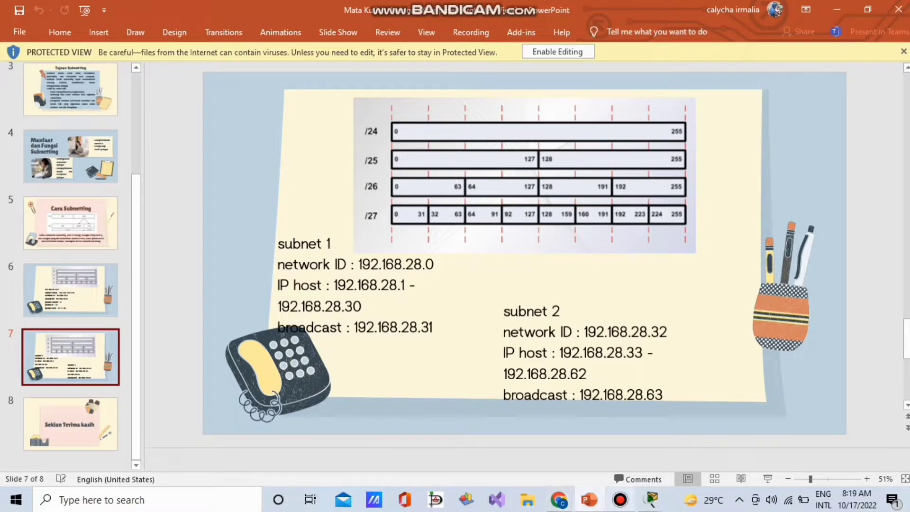
{"action": "mouse_move", "coordinate": [652, 500]}
{"action": "left_click", "coordinate": [576, 443]}
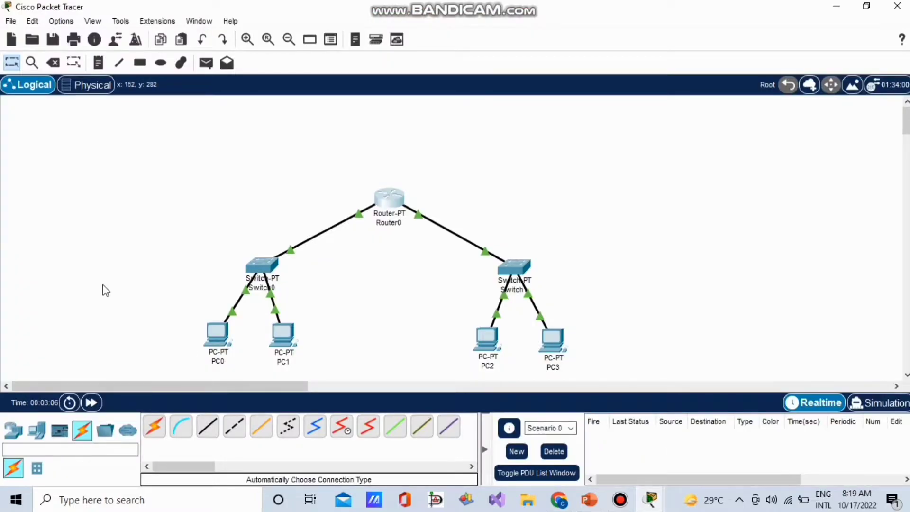
Assign PC0 the static IPv4 address 192.168.28.4 in its IP configuration.
{"action": "left_click", "coordinate": [218, 343]}
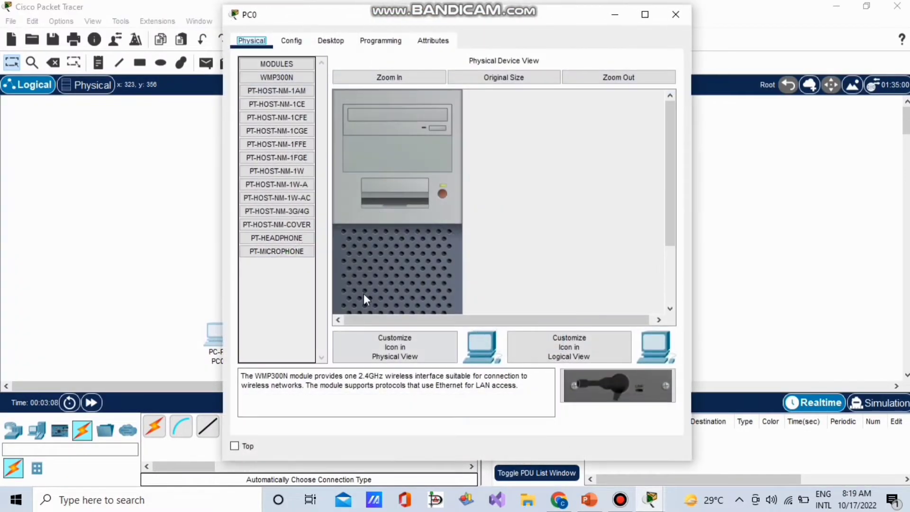
{"action": "left_click", "coordinate": [289, 41]}
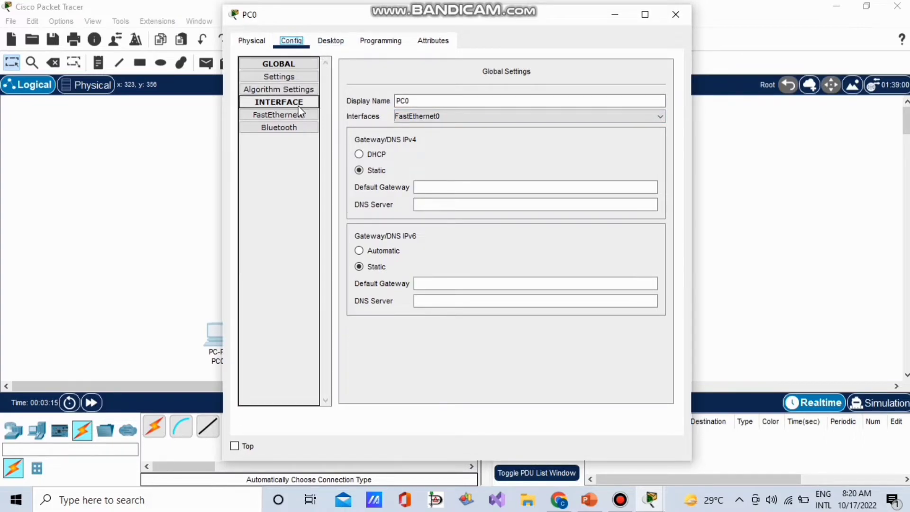
{"action": "left_click", "coordinate": [285, 117]}
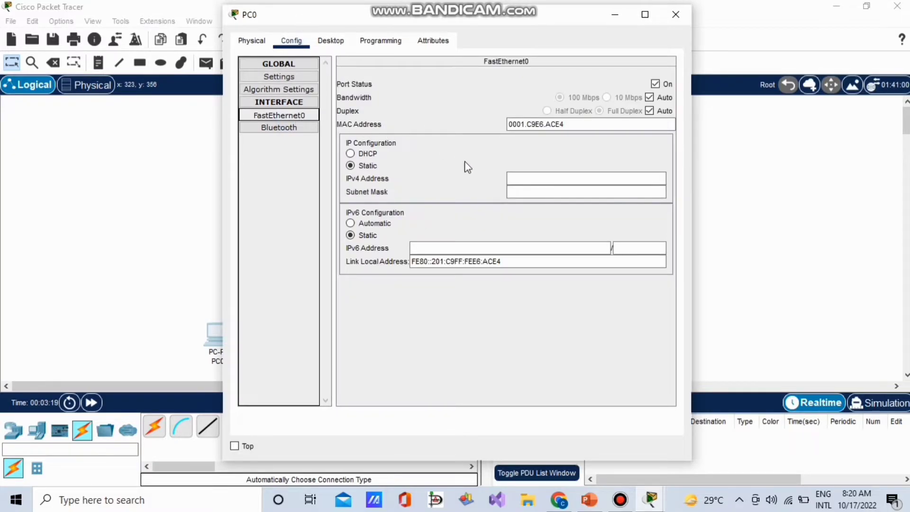
{"action": "left_click", "coordinate": [335, 41]}
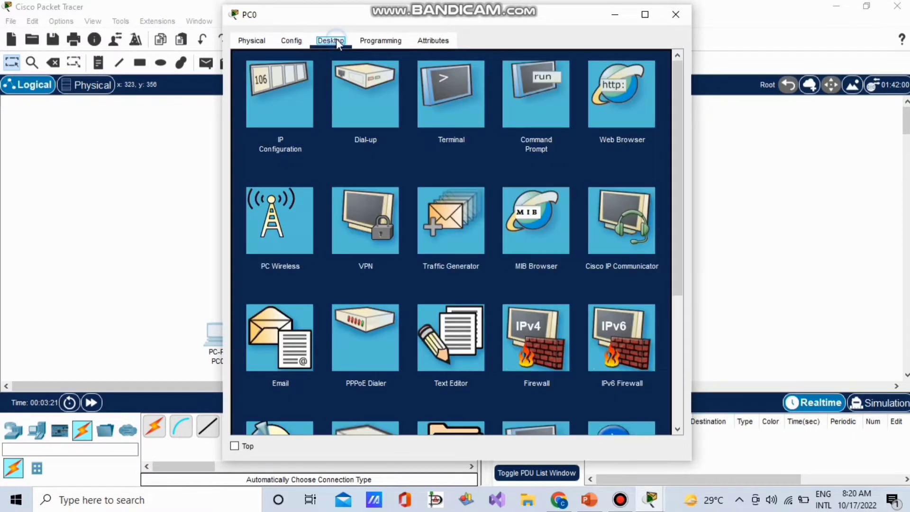
{"action": "left_click", "coordinate": [282, 106]}
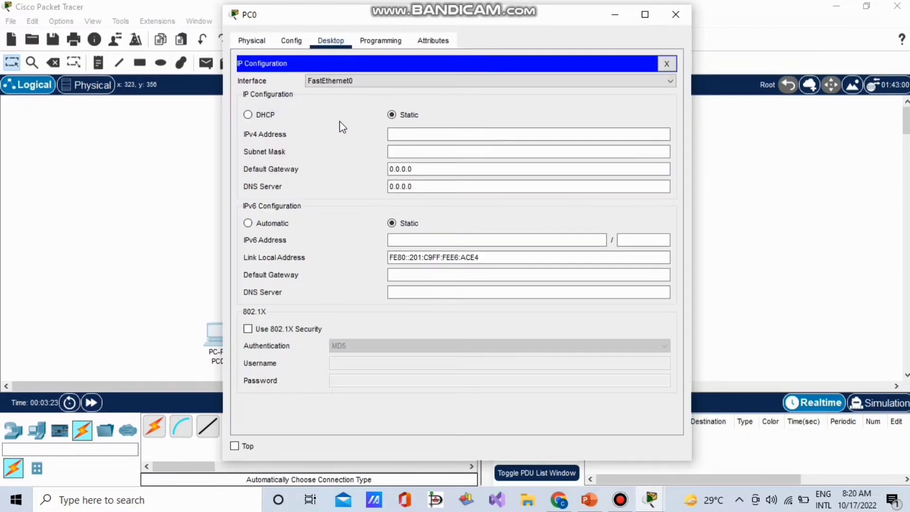
{"action": "left_click", "coordinate": [440, 132]}
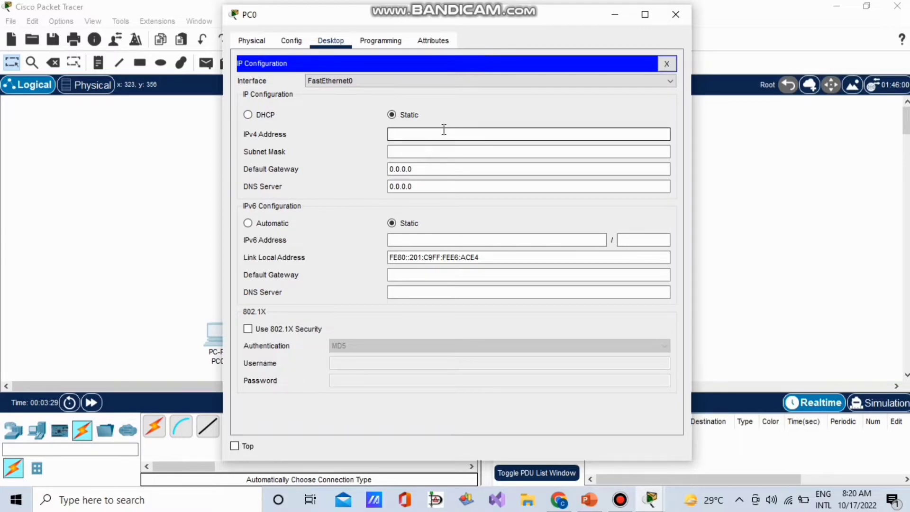
{"action": "type", "text": "192.168.28.4"}
Set PC0's subnet mask to 255.255.255.224 and close its device window.
{"action": "left_click", "coordinate": [439, 151]}
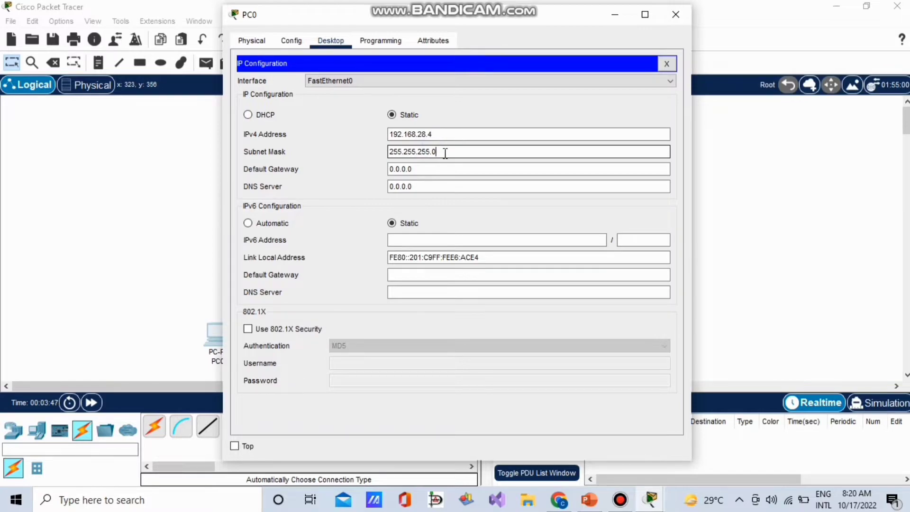
{"action": "key", "text": "BackSpace"}
{"action": "type", "text": "224"}
{"action": "left_click", "coordinate": [674, 15]}
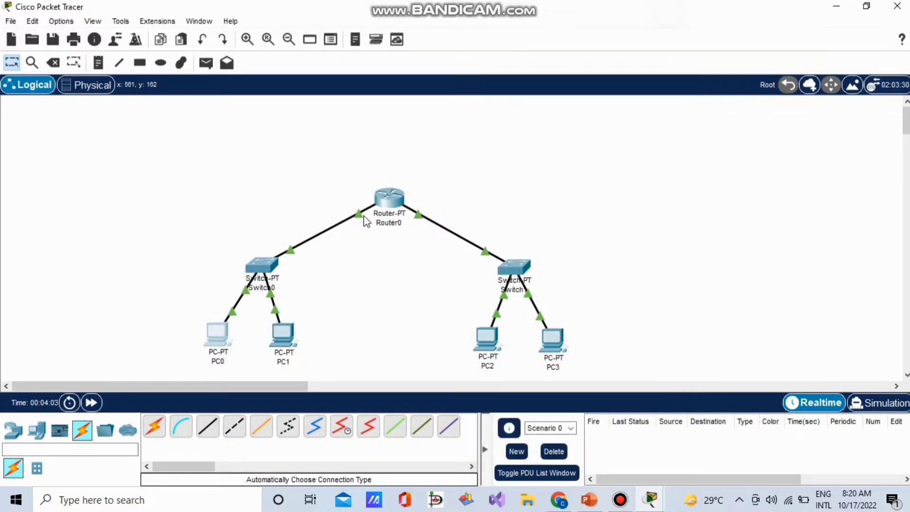
Assign PC1 the static IPv4 address 192.168.28.5 in its IP configuration.
{"action": "left_click", "coordinate": [283, 334]}
{"action": "left_click", "coordinate": [291, 41]}
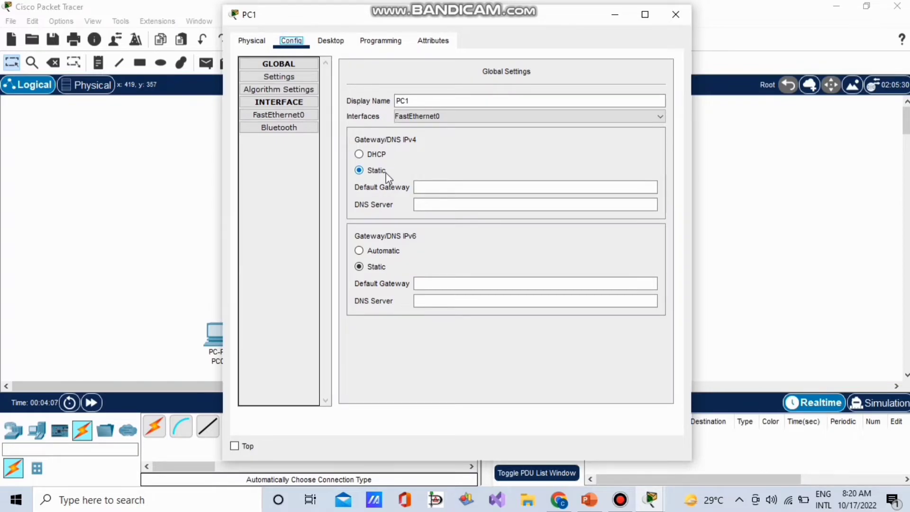
{"action": "left_click", "coordinate": [330, 41]}
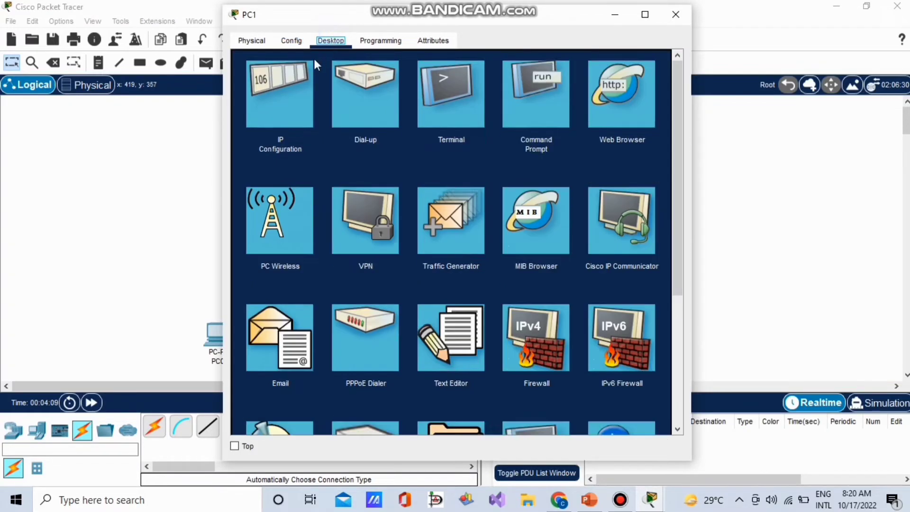
{"action": "left_click", "coordinate": [306, 71]}
{"action": "left_click", "coordinate": [416, 135]}
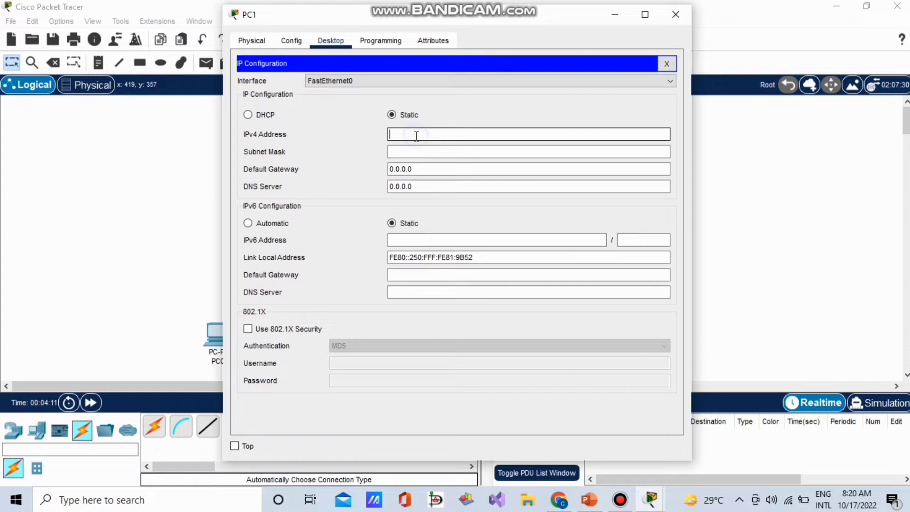
{"action": "type", "text": "192"}
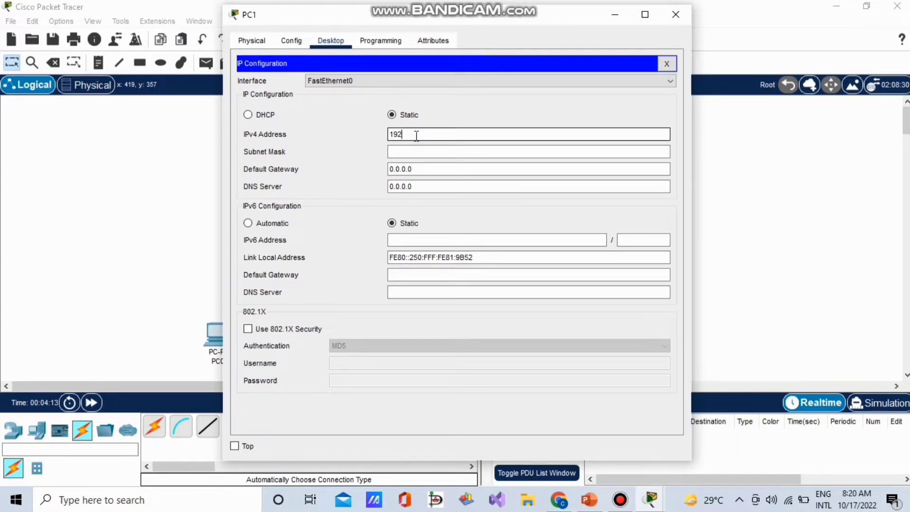
{"action": "type", "text": ".168"}
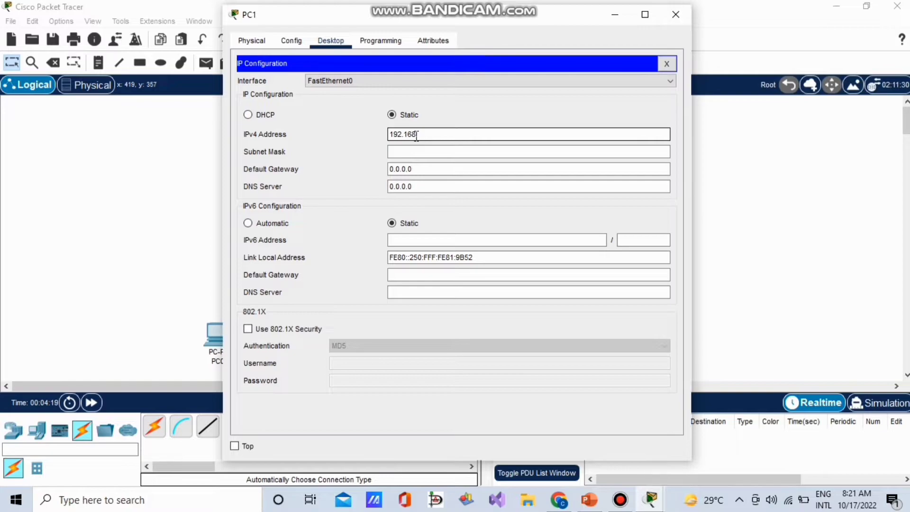
{"action": "type", "text": ".28"}
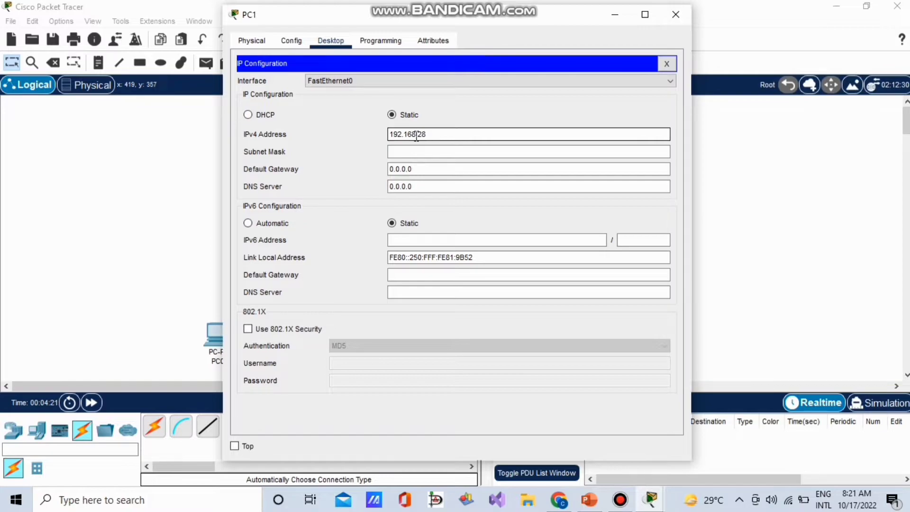
{"action": "type", "text": ".5"}
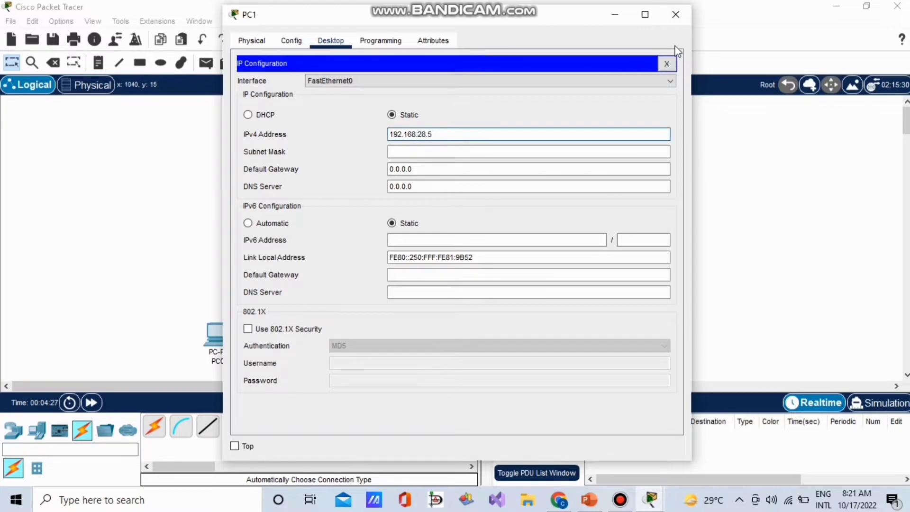
Set PC1's subnet mask to 255.255.255.224 and close its device window.
{"action": "left_click", "coordinate": [550, 147]}
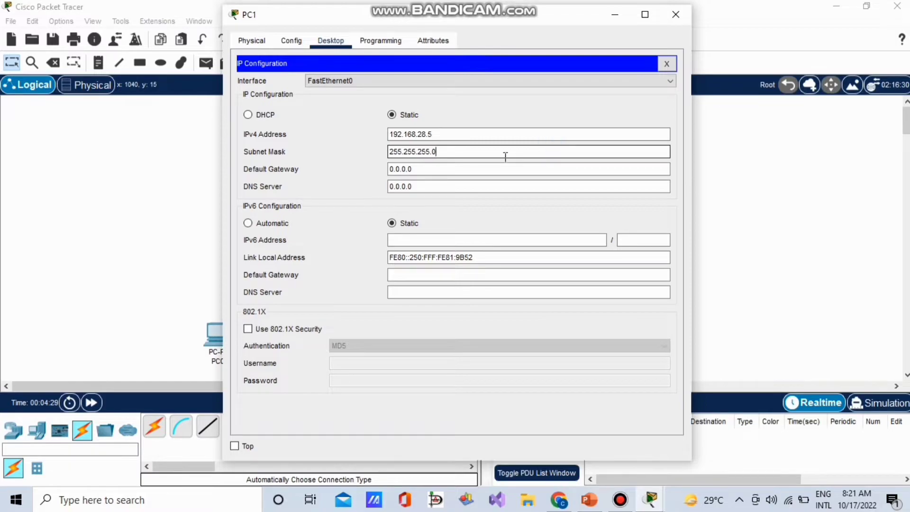
{"action": "key", "text": "BackSpace"}
{"action": "type", "text": "224"}
{"action": "left_click", "coordinate": [676, 14]}
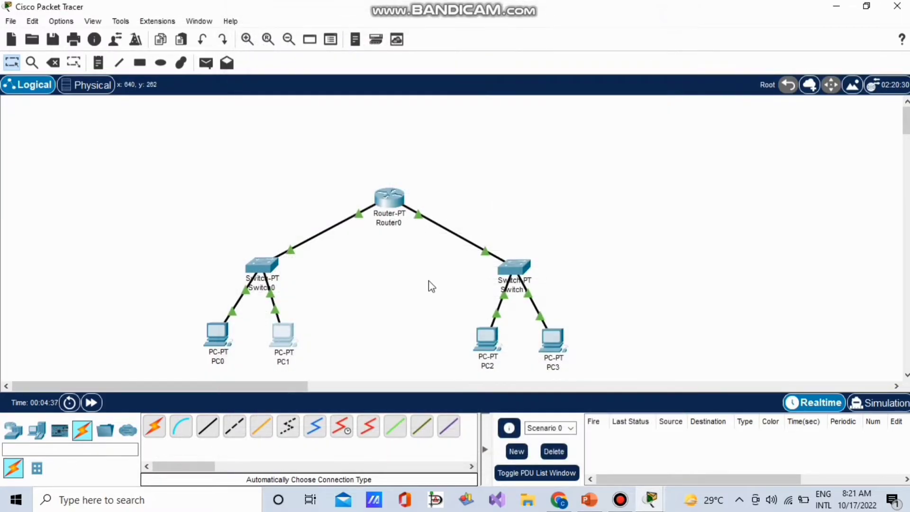
Open PC2's IP configuration at its empty IPv4 address.
{"action": "left_click", "coordinate": [486, 334]}
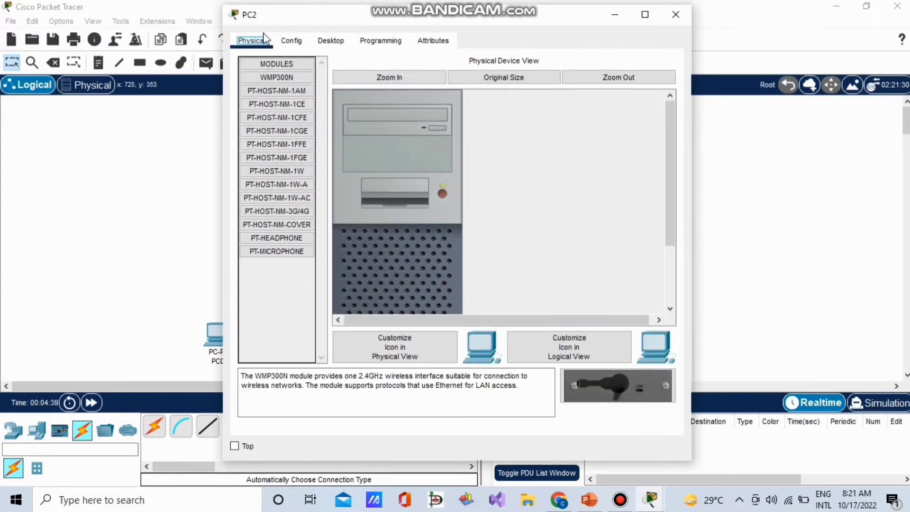
{"action": "left_click", "coordinate": [291, 40]}
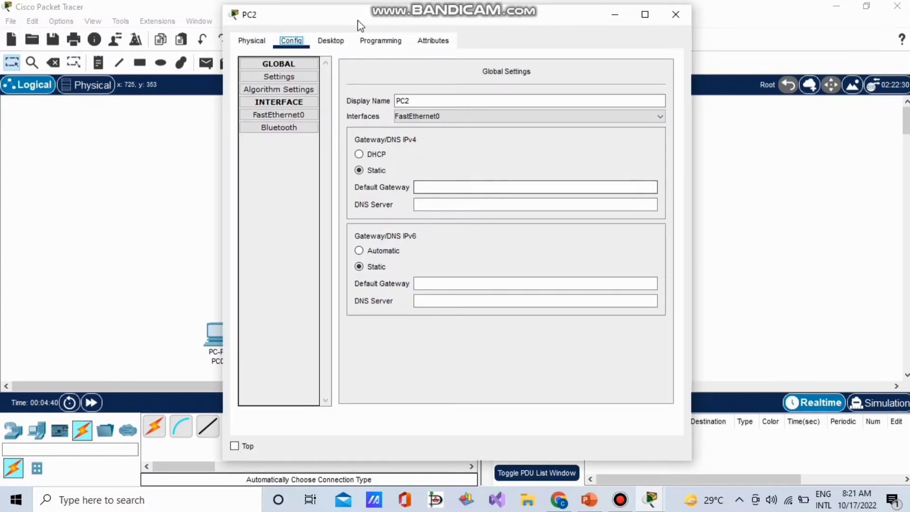
{"action": "left_click", "coordinate": [331, 40]}
{"action": "left_click", "coordinate": [314, 98]}
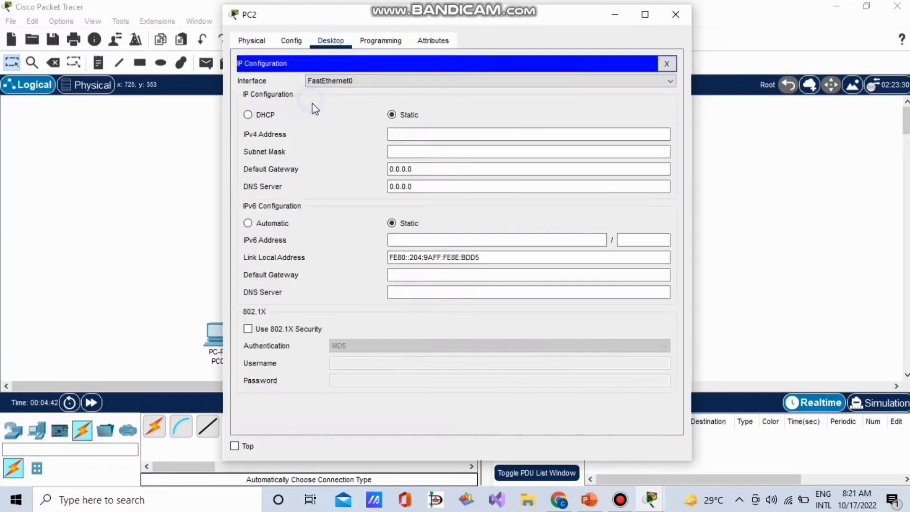
{"action": "left_click", "coordinate": [414, 138]}
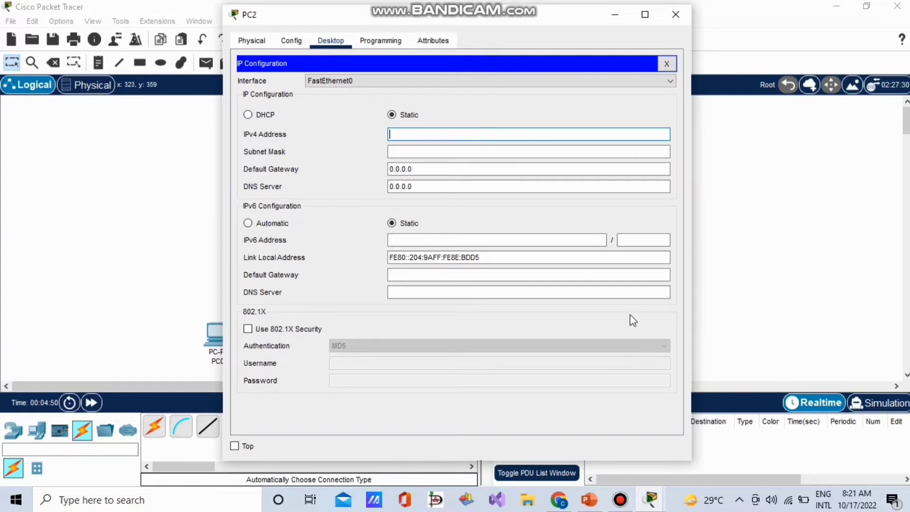
Check the host address range of subnet 2 in the PowerPoint slides and return to PC2's IP configuration in Cisco Packet Tracer.
{"action": "left_click", "coordinate": [589, 504]}
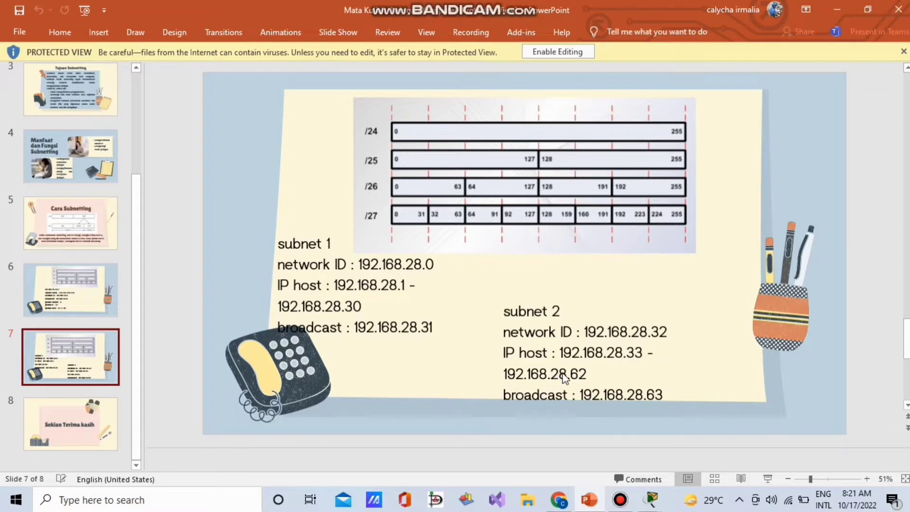
{"action": "mouse_move", "coordinate": [651, 499]}
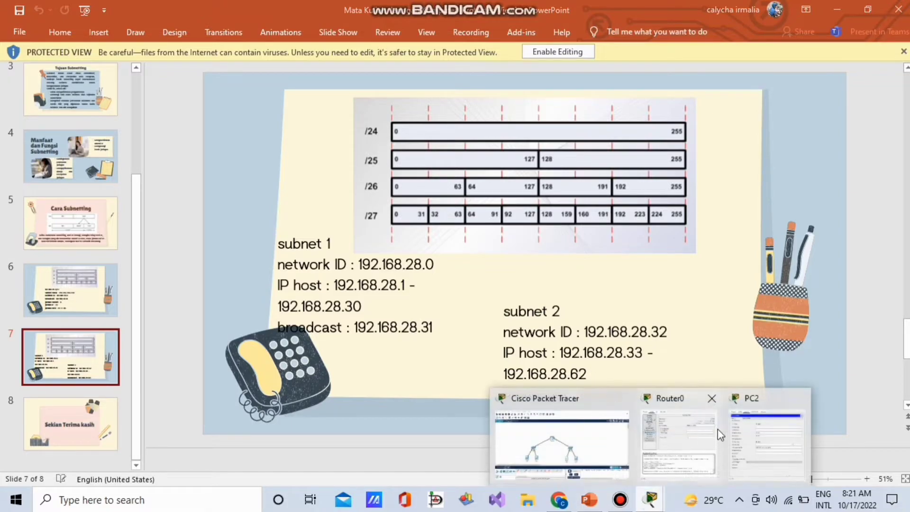
{"action": "left_click", "coordinate": [598, 440]}
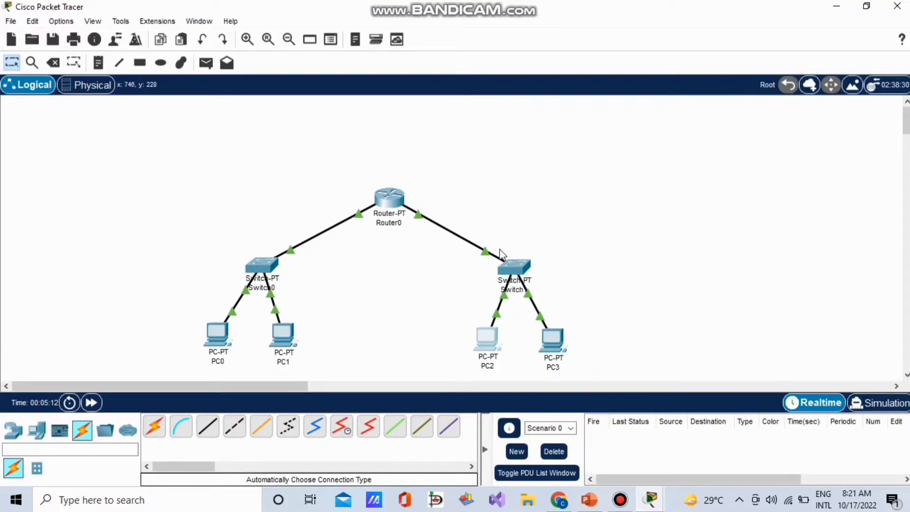
{"action": "left_click", "coordinate": [494, 349]}
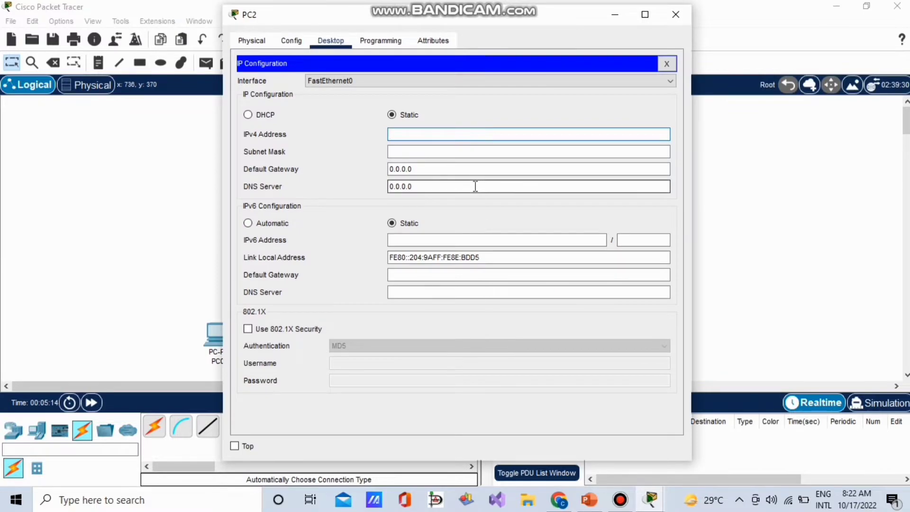
Assign PC2 the IPv4 address 192.168.28.35 with subnet mask 255.255.255.224 and close its device window.
{"action": "type", "text": "192.168.28.35"}
{"action": "left_click", "coordinate": [442, 152]}
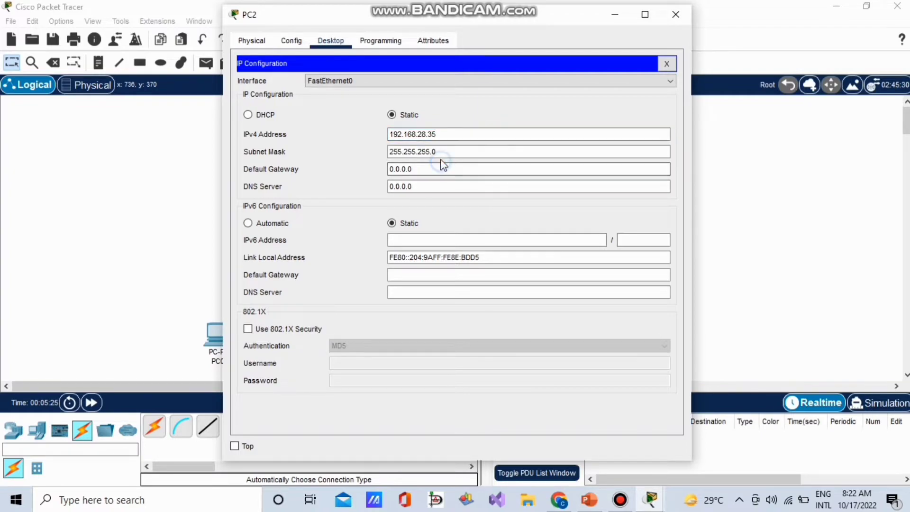
{"action": "key", "text": "BackSpace"}
{"action": "type", "text": "224"}
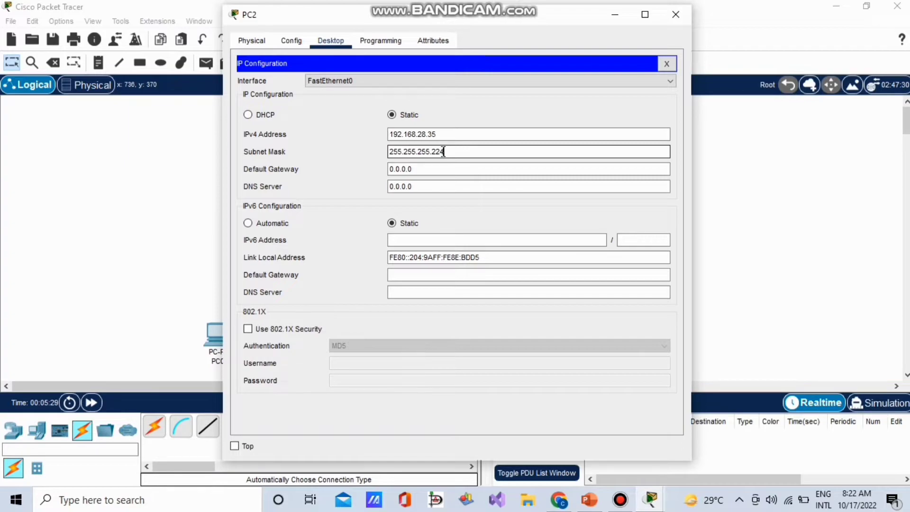
{"action": "left_click", "coordinate": [446, 169]}
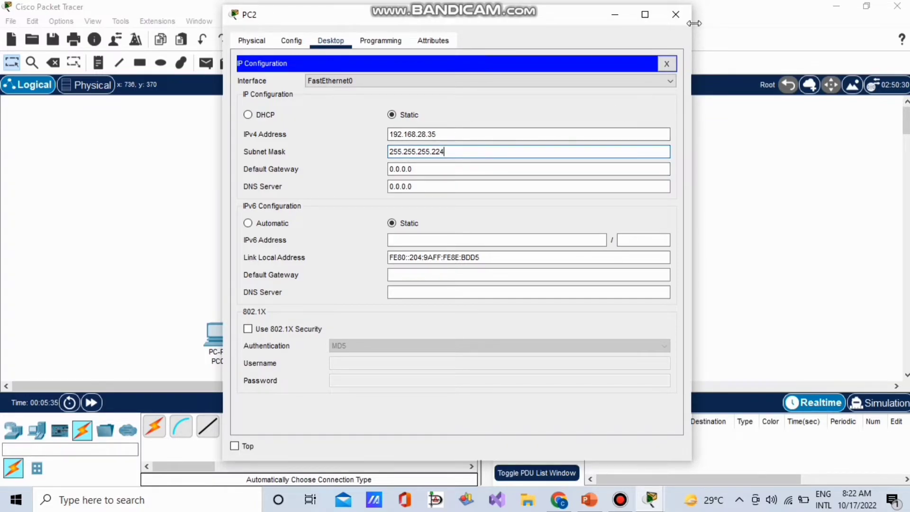
{"action": "left_click", "coordinate": [676, 14]}
Assign PC3 the static IPv4 address 192.168.28.36 in its IP configuration.
{"action": "left_click", "coordinate": [552, 341]}
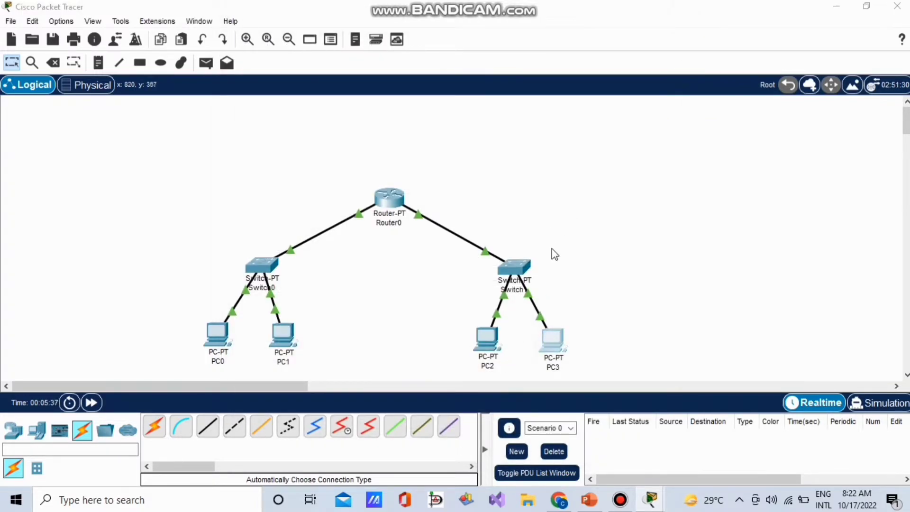
{"action": "left_click", "coordinate": [291, 40]}
{"action": "left_click", "coordinate": [359, 170]}
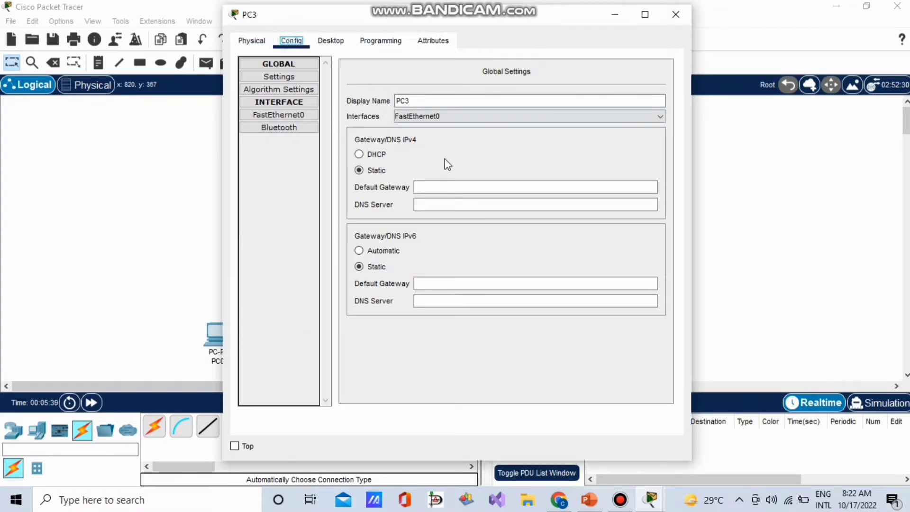
{"action": "left_click", "coordinate": [326, 41]}
{"action": "left_click", "coordinate": [299, 126]}
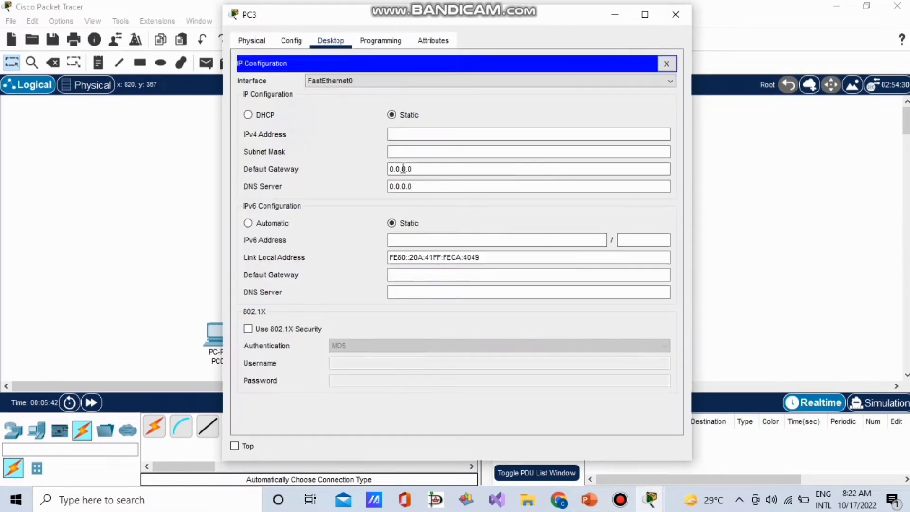
{"action": "left_click", "coordinate": [441, 134]}
{"action": "type", "text": "1"}
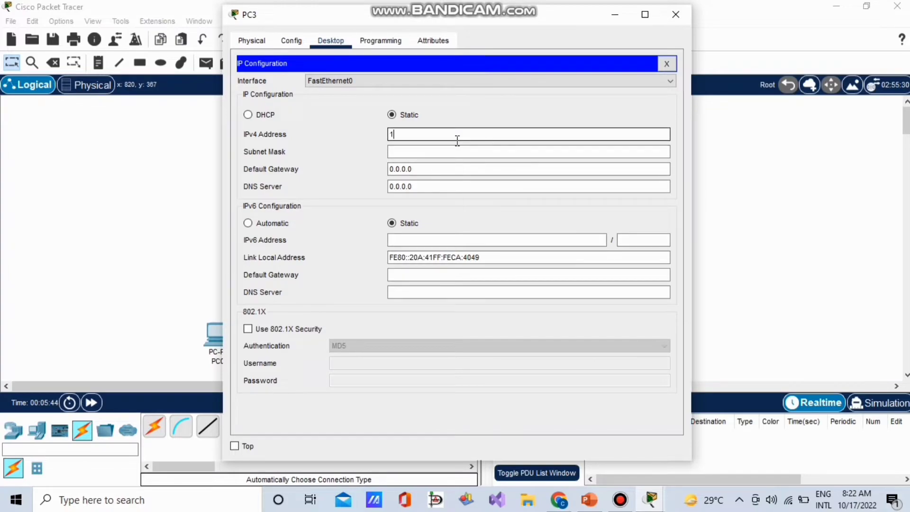
{"action": "type", "text": "92.168."}
{"action": "left_click", "coordinate": [406, 134]}
{"action": "left_click", "coordinate": [451, 133]}
{"action": "type", "text": "28.36"}
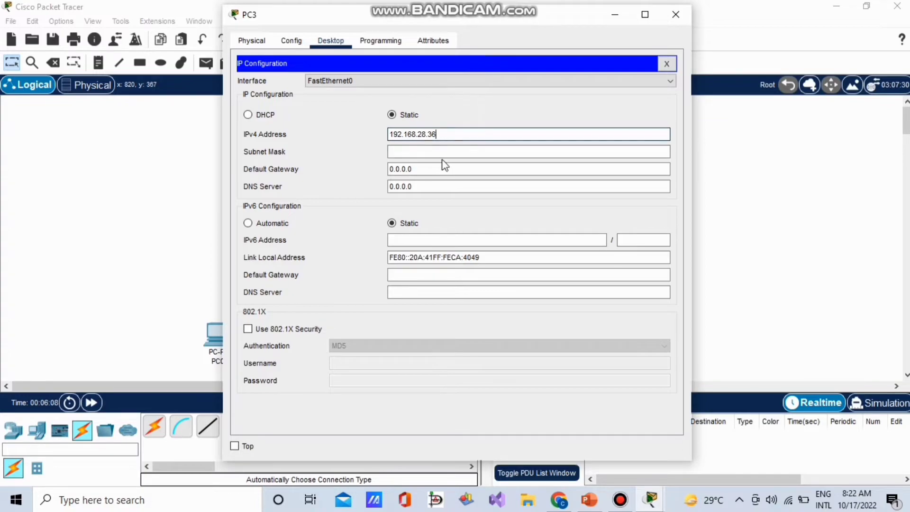
Set PC3's subnet mask to 255.255.255.224 and close its device window.
{"action": "left_click", "coordinate": [440, 152]}
{"action": "key", "text": "BackSpace"}
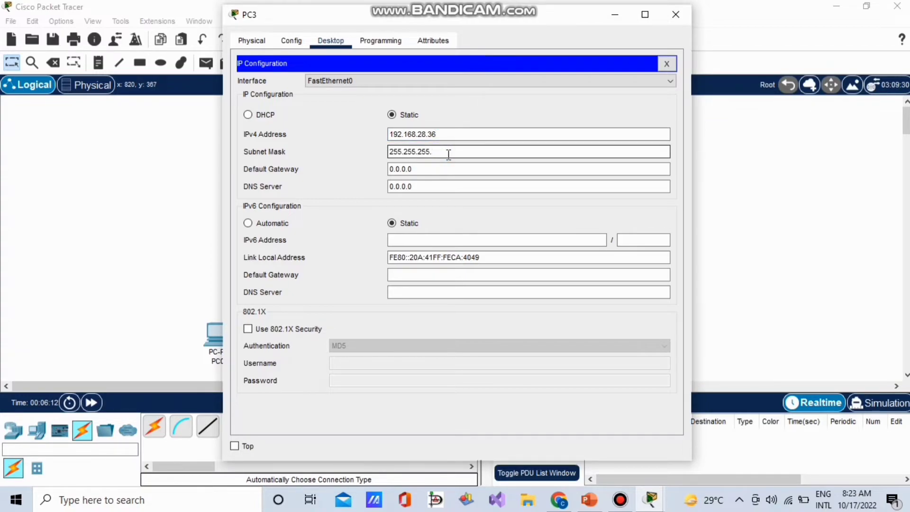
{"action": "type", "text": "224"}
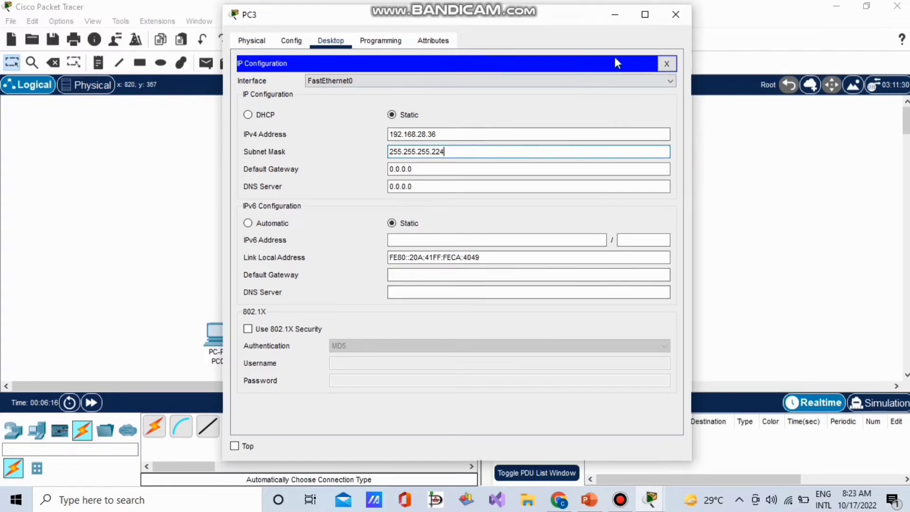
{"action": "left_click", "coordinate": [675, 15]}
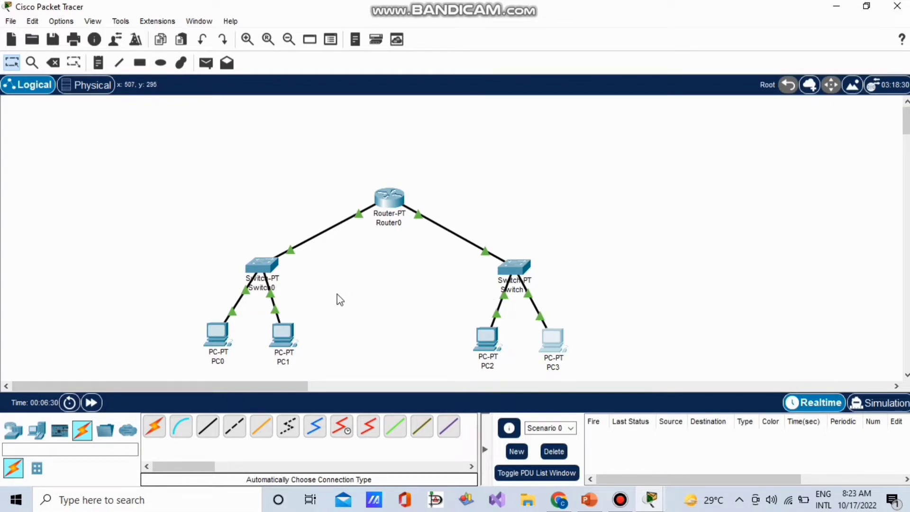
Test connectivity within each subnet by sending a simple PDU from PC0 to PC1 and another from PC2 to PC3.
{"action": "left_click", "coordinate": [210, 67]}
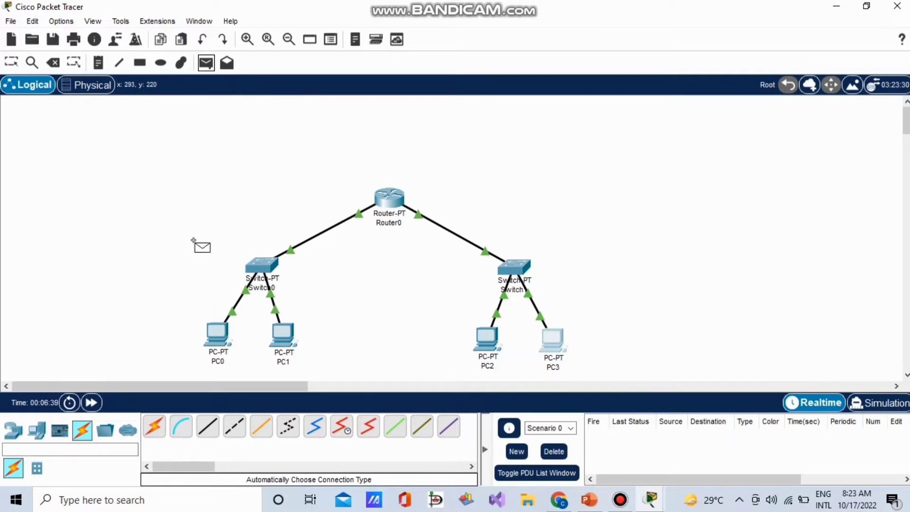
{"action": "left_click", "coordinate": [214, 337]}
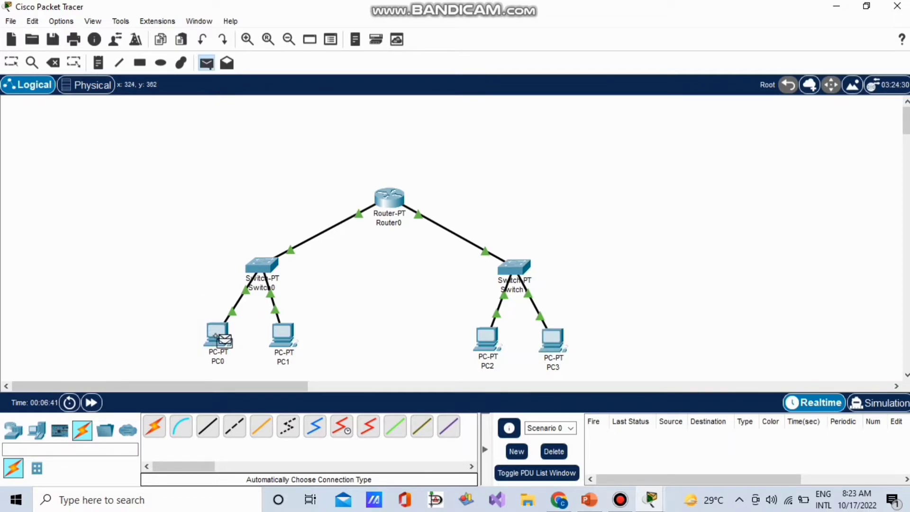
{"action": "left_click", "coordinate": [285, 342]}
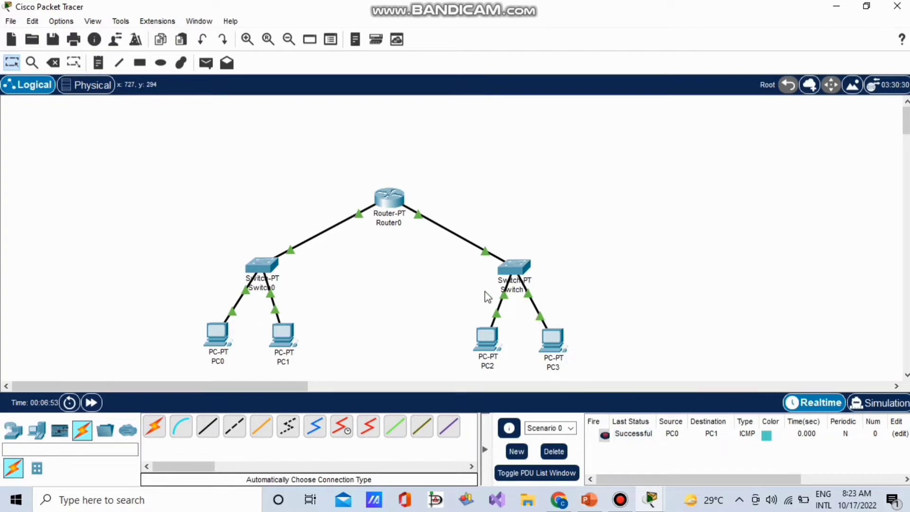
{"action": "left_click", "coordinate": [206, 63]}
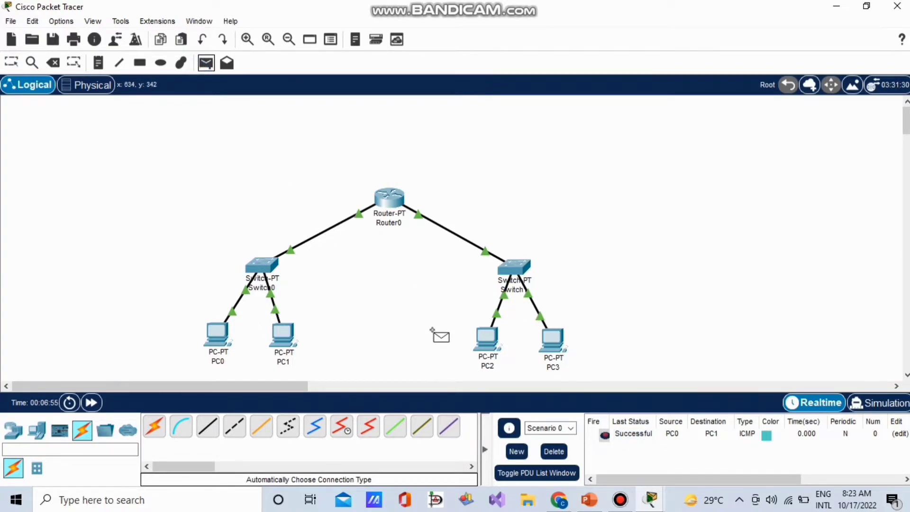
{"action": "left_click", "coordinate": [488, 346]}
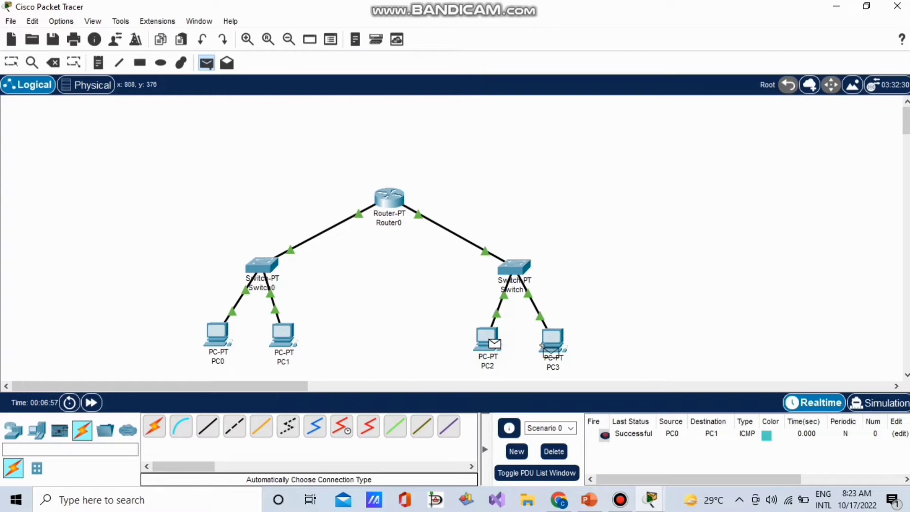
{"action": "left_click", "coordinate": [552, 342]}
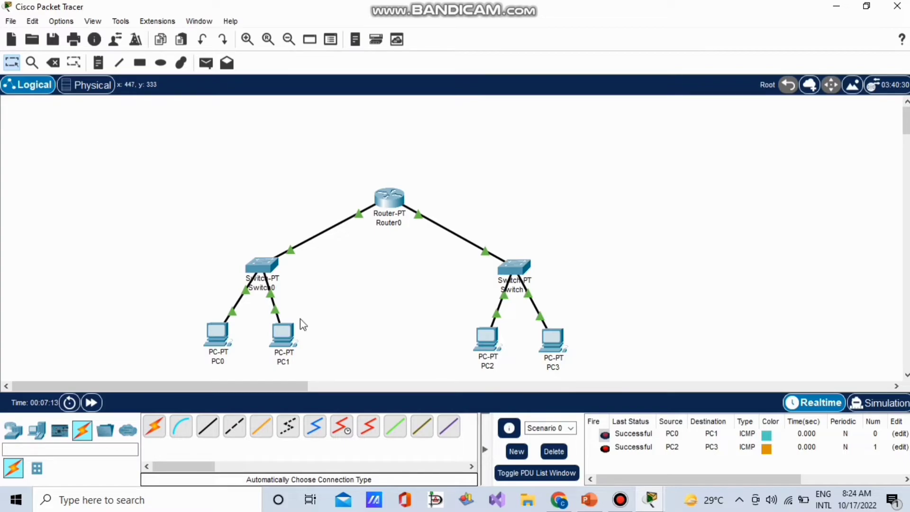
Assign Router0's FastEthernet0/0 interface the IPv4 address 192.168.28.1.
{"action": "mouse_move", "coordinate": [390, 208]}
{"action": "left_click", "coordinate": [383, 199]}
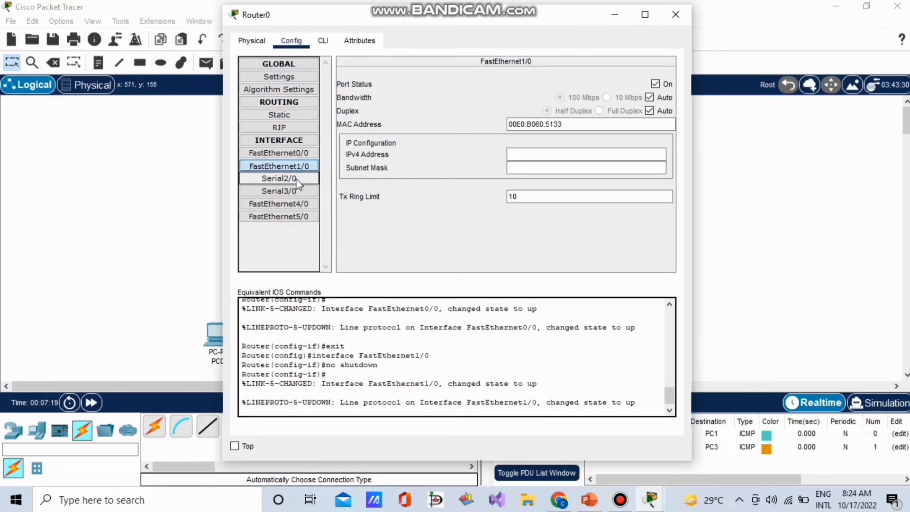
{"action": "left_click", "coordinate": [295, 153]}
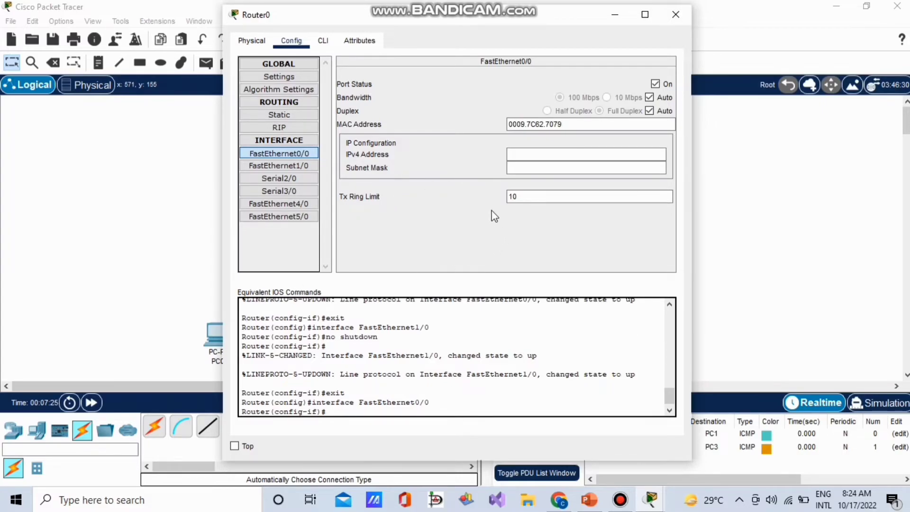
{"action": "left_click", "coordinate": [546, 155]}
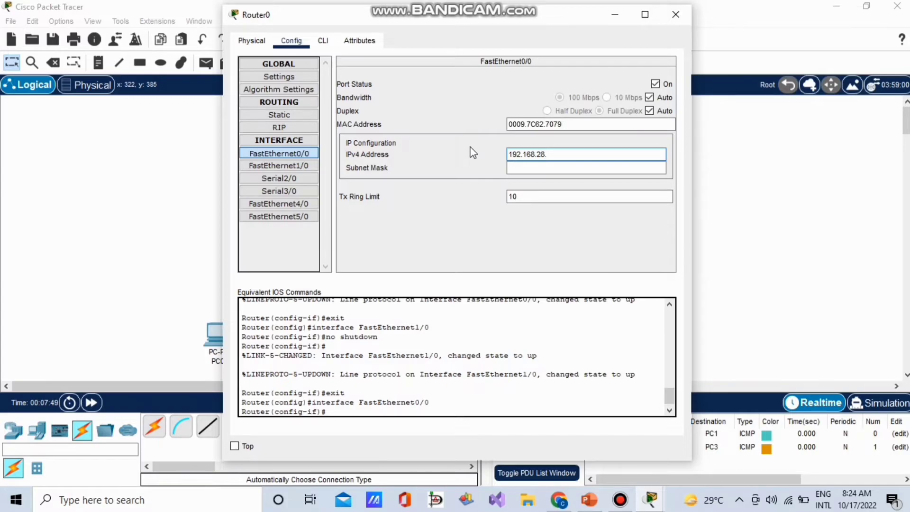
{"action": "type", "text": "1"}
Set the FastEthernet0/0 subnet mask to 255.255.255.224 and recheck that interface's saved IP settings.
{"action": "left_click", "coordinate": [560, 168]}
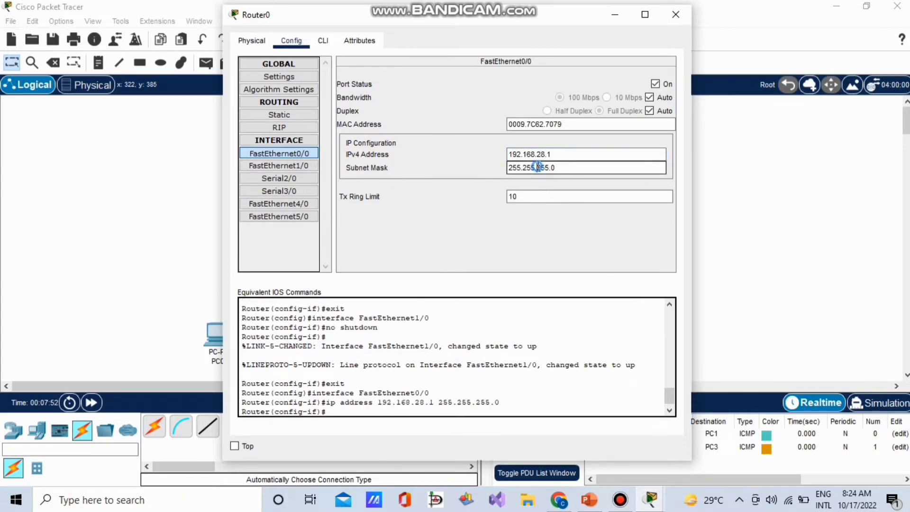
{"action": "key", "text": "BackSpace"}
{"action": "type", "text": "24"}
{"action": "key", "text": "BackSpace"}
{"action": "type", "text": "24"}
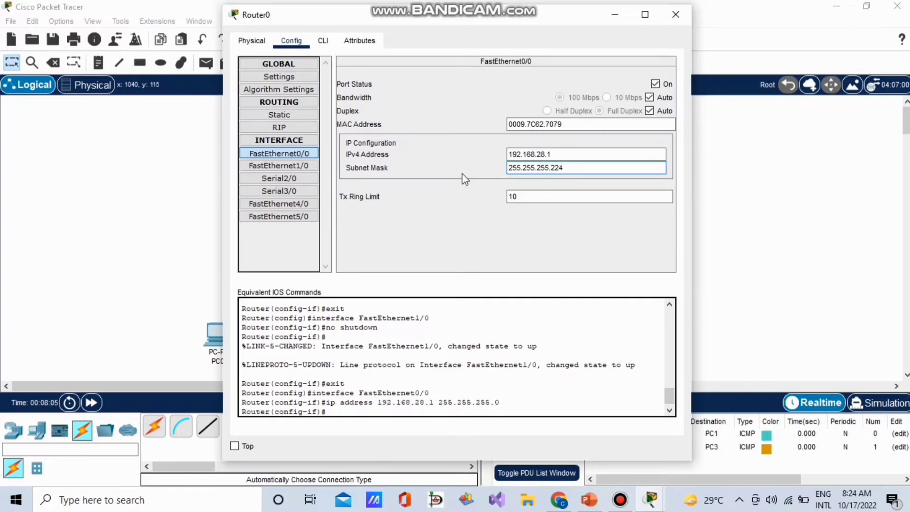
{"action": "left_click", "coordinate": [308, 165]}
{"action": "left_click", "coordinate": [312, 154]}
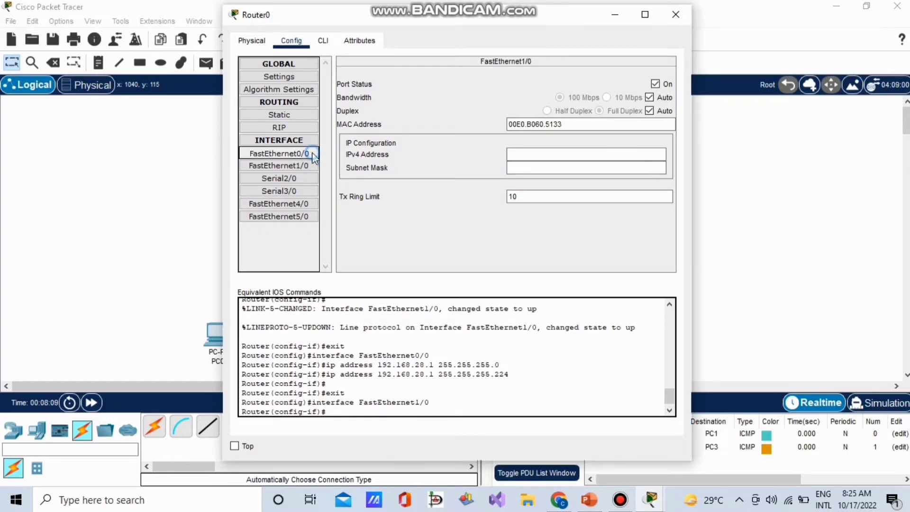
Assign Router0's FastEthernet1/0 the IPv4 address 192.168.28.33 with subnet mask 255.255.255.224 and close the router window.
{"action": "left_click", "coordinate": [306, 166]}
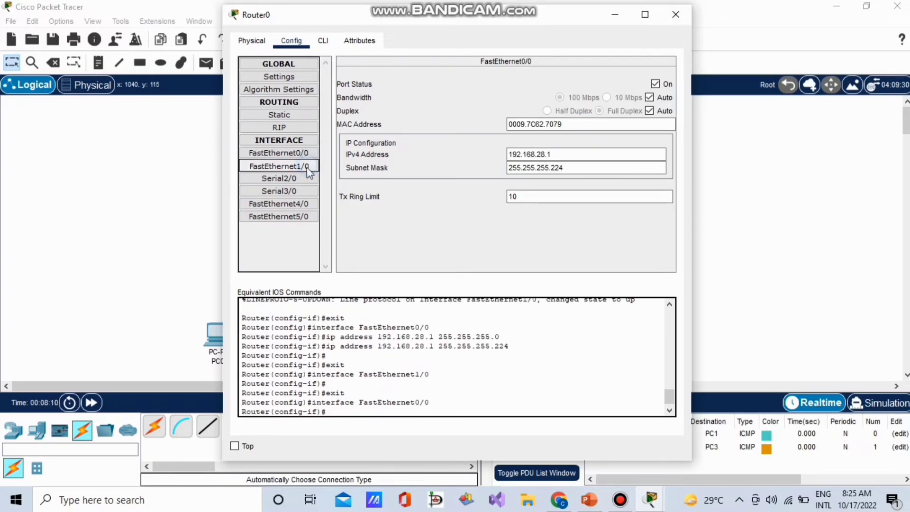
{"action": "left_click", "coordinate": [539, 155]}
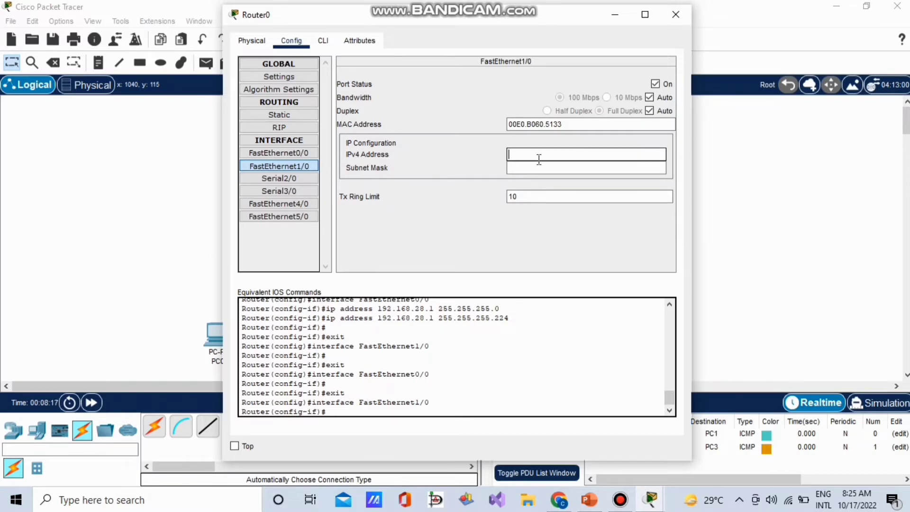
{"action": "type", "text": "192."}
{"action": "type", "text": "168.28.33"}
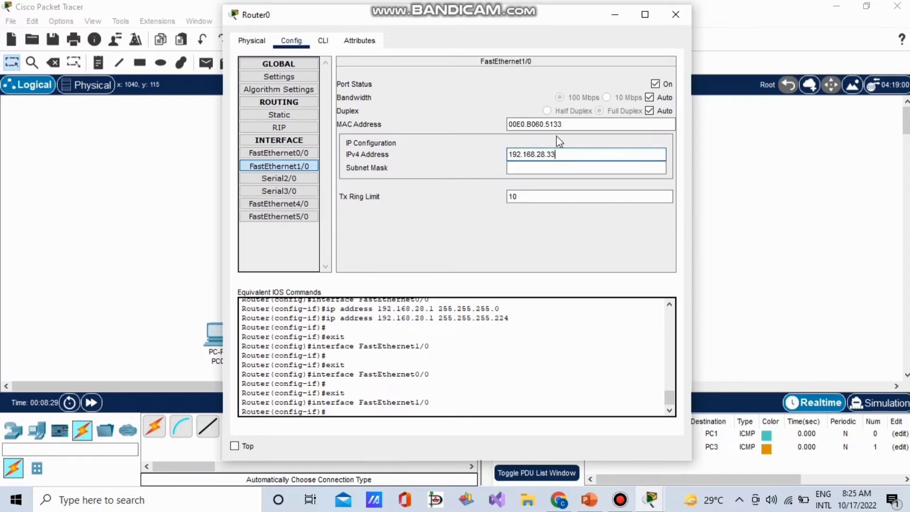
{"action": "left_click", "coordinate": [532, 167]}
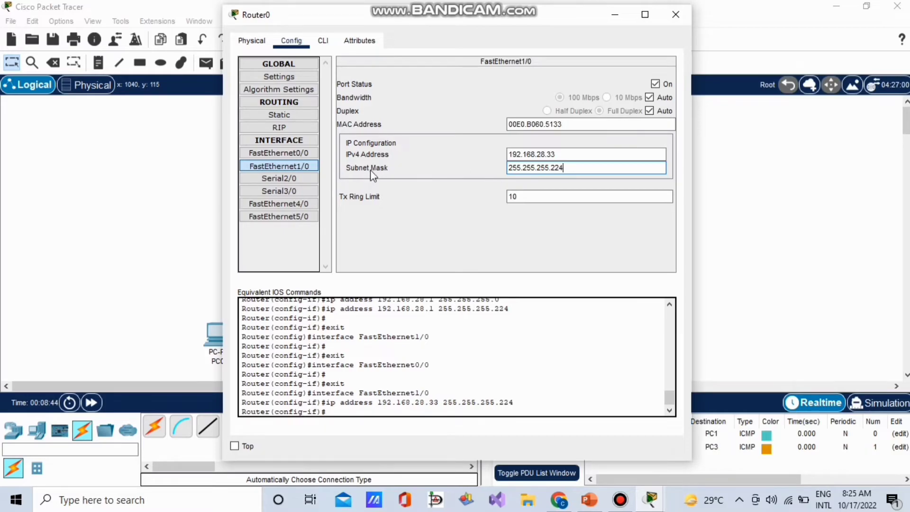
{"action": "left_click", "coordinate": [675, 16]}
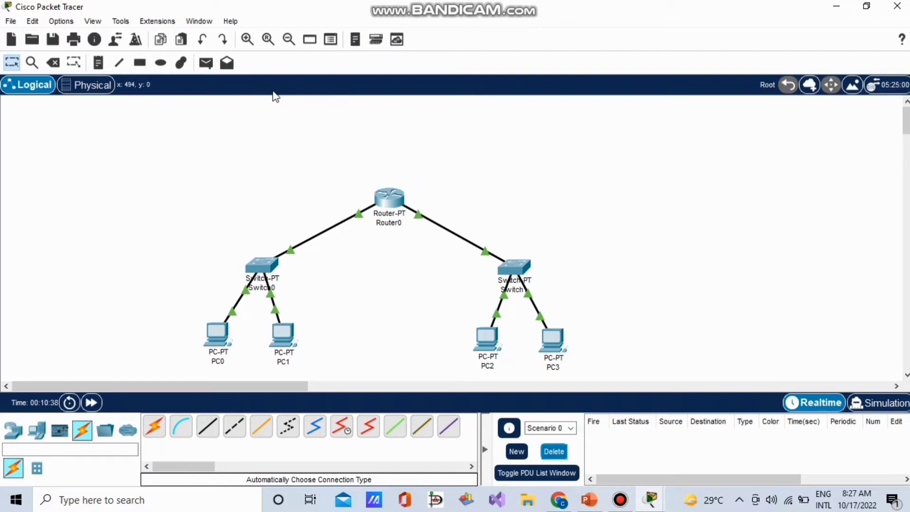
Test connectivity to Router0 by sending it simple PDUs from PC0, PC2 and PC1.
{"action": "left_click", "coordinate": [214, 63]}
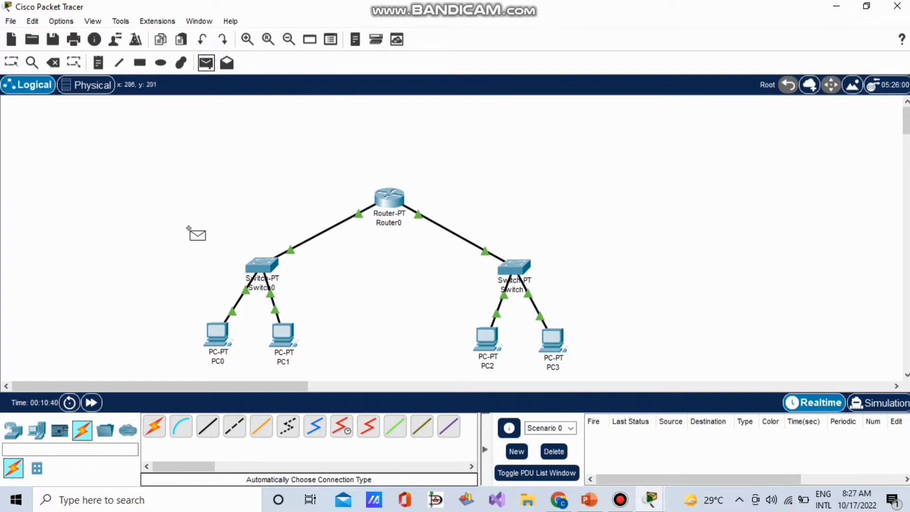
{"action": "left_click", "coordinate": [216, 337]}
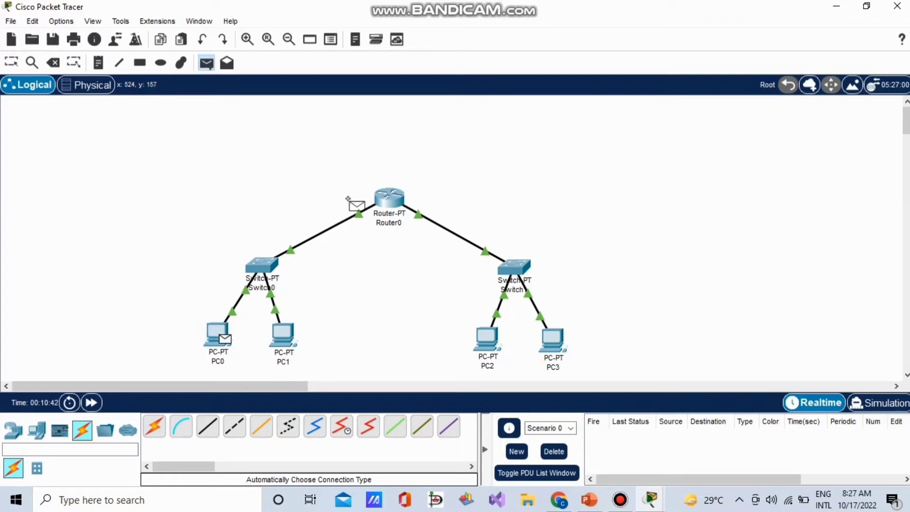
{"action": "left_click", "coordinate": [383, 211]}
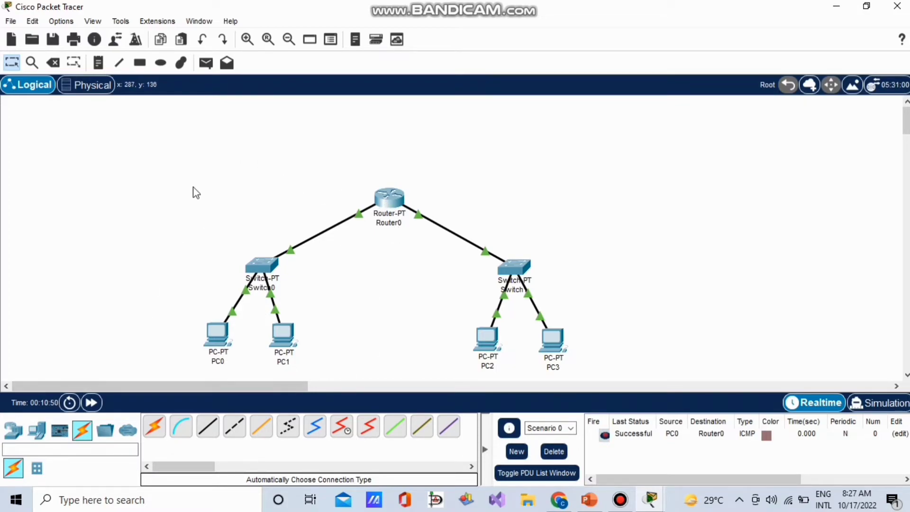
{"action": "left_click", "coordinate": [208, 63]}
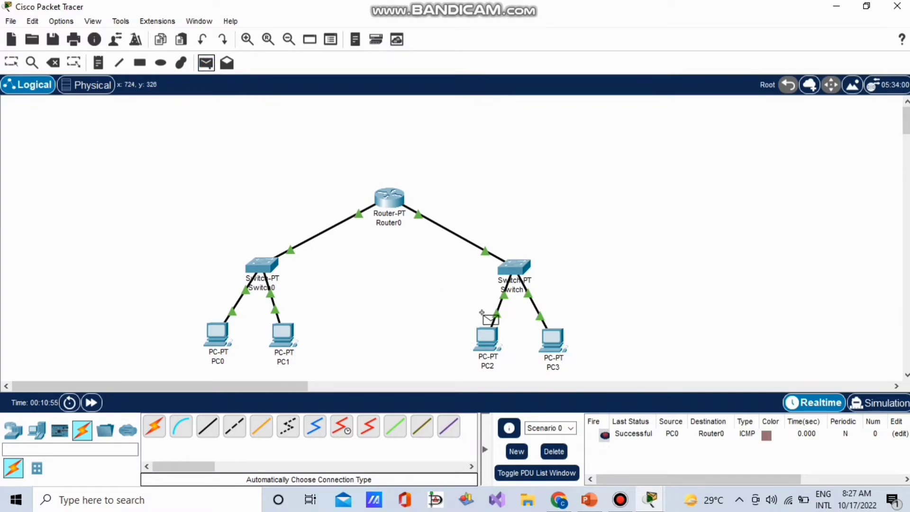
{"action": "left_click", "coordinate": [488, 337]}
{"action": "left_click", "coordinate": [389, 208]}
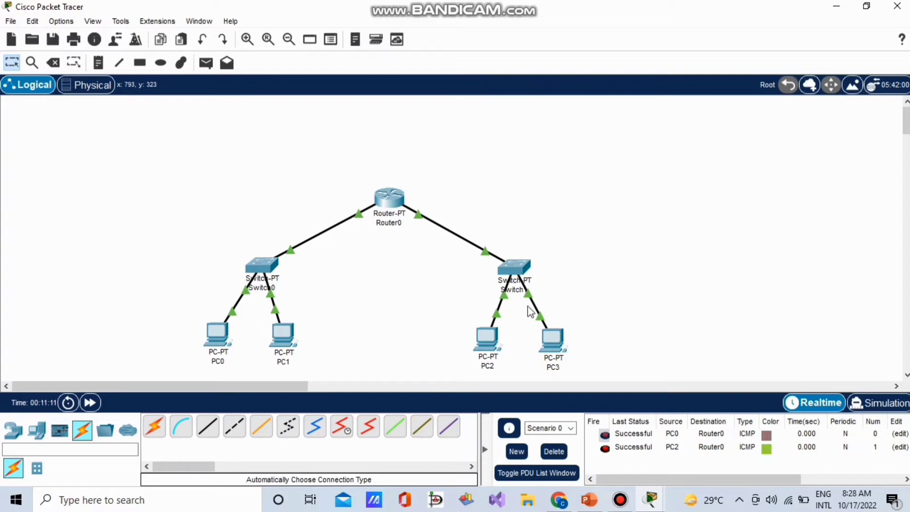
{"action": "key", "text": "p"}
{"action": "left_click", "coordinate": [284, 334]}
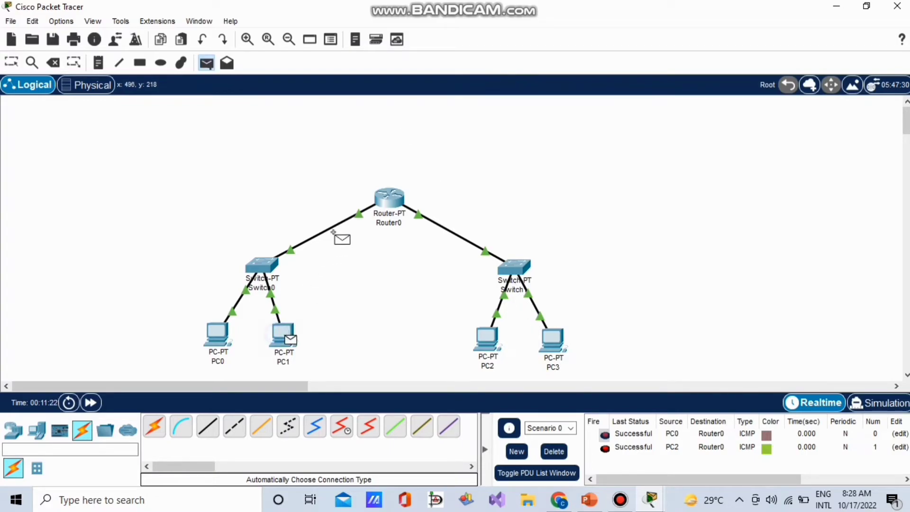
{"action": "left_click", "coordinate": [389, 198]}
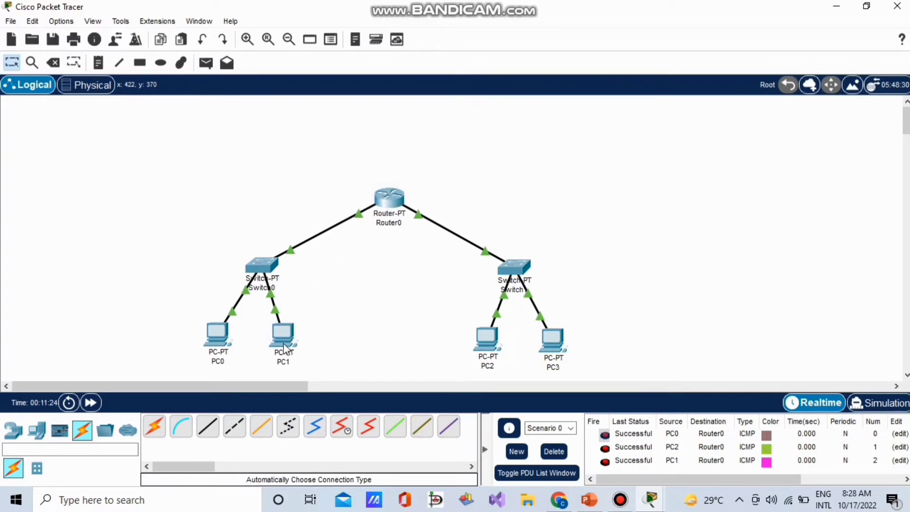
Test connectivity by sending a simple PDU from PC2 to Router0, and clear all PDUs from Scenario 0.
{"action": "left_click", "coordinate": [229, 64]}
{"action": "left_click", "coordinate": [207, 64]}
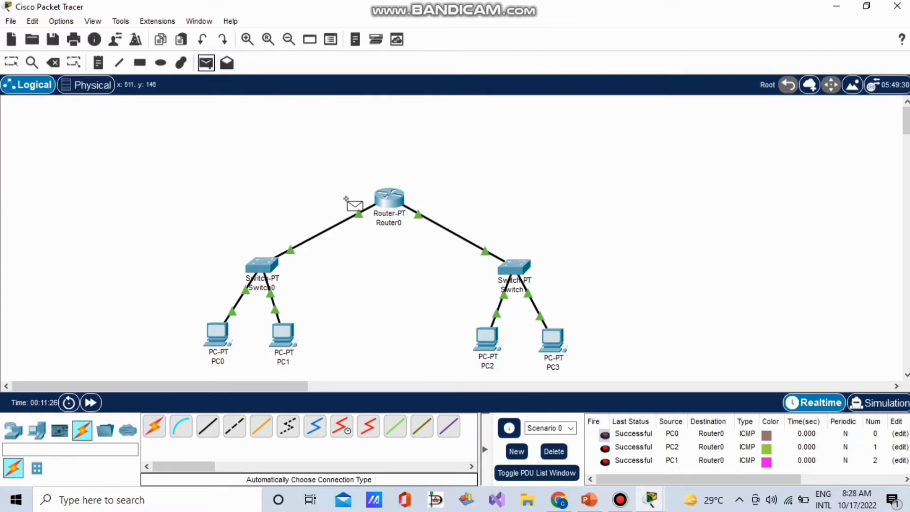
{"action": "left_click", "coordinate": [490, 344]}
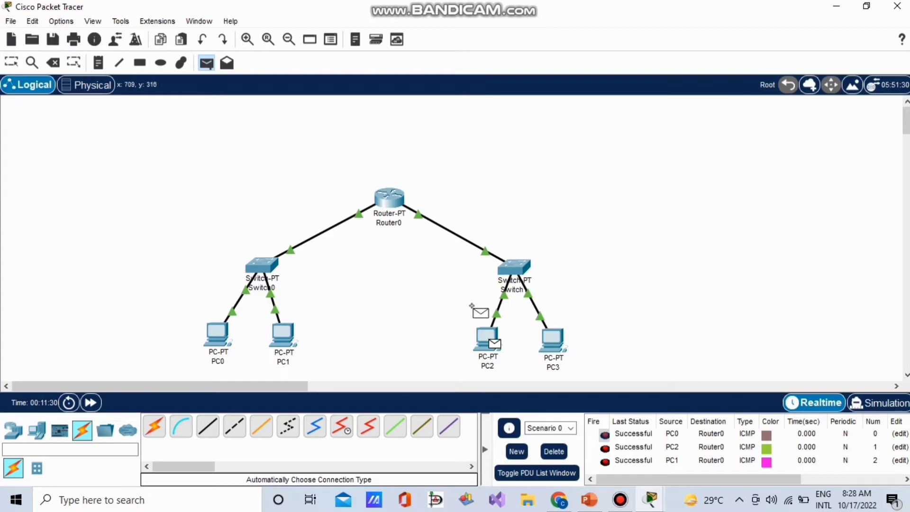
{"action": "left_click", "coordinate": [393, 203]}
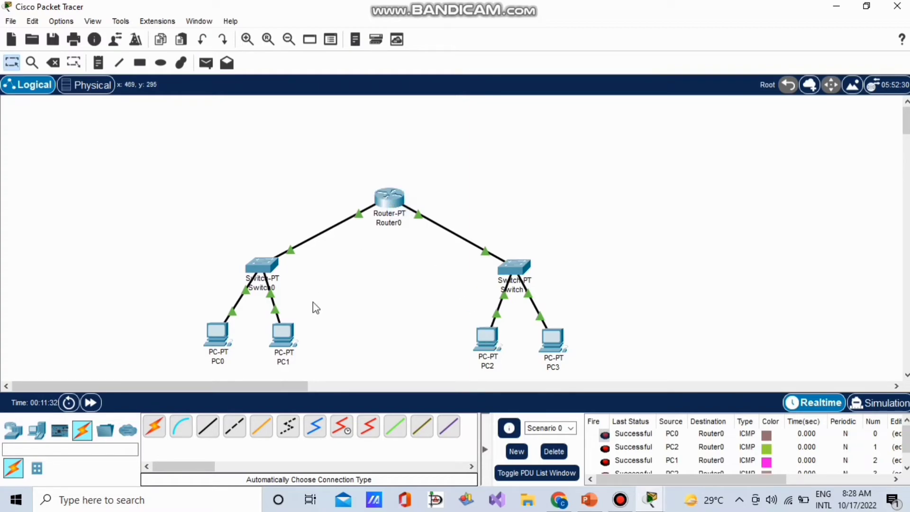
{"action": "left_click", "coordinate": [552, 452]}
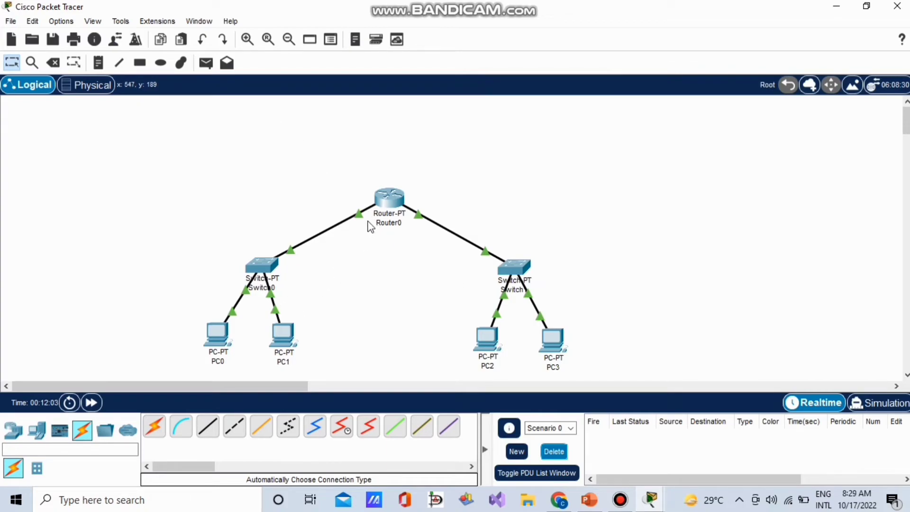
Clear the default gateway in PC0's IPv4 configuration and minimize the PC0 window.
{"action": "left_click", "coordinate": [395, 198]}
{"action": "left_click", "coordinate": [615, 18]}
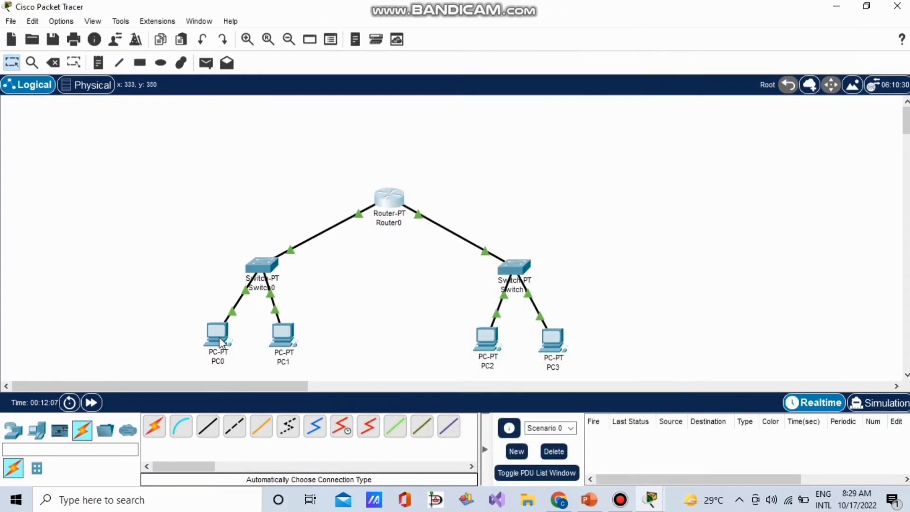
{"action": "left_click", "coordinate": [216, 334]}
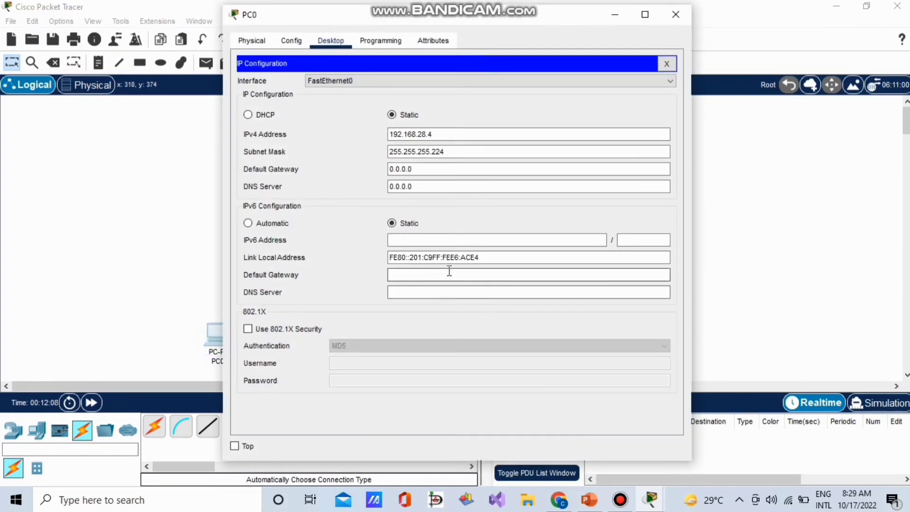
{"action": "left_click", "coordinate": [413, 170]}
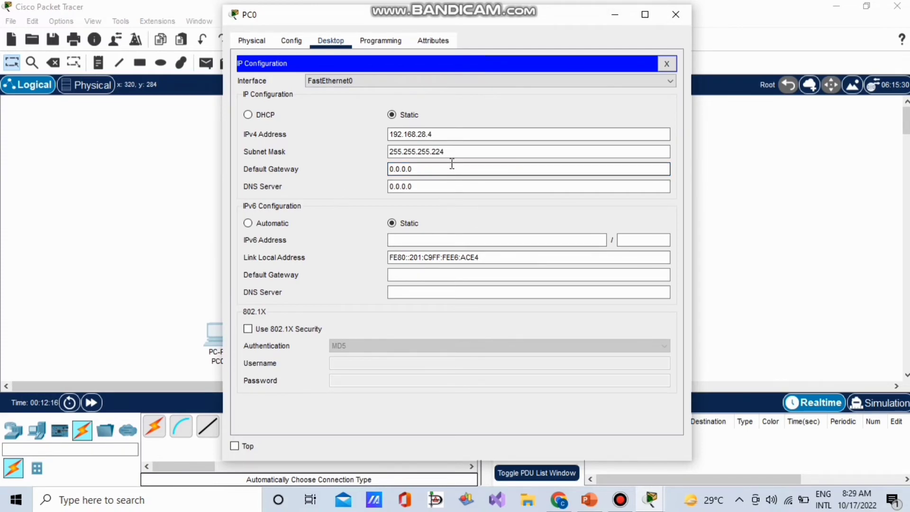
{"action": "key", "text": "BackSpace"}
{"action": "key", "text": "BackSpace"}
{"action": "key", "text": "BackSpace"}
{"action": "key", "text": "BackSpace"}
{"action": "key", "text": "BackSpace"}
{"action": "key", "text": "BackSpace"}
{"action": "key", "text": "BackSpace"}
{"action": "left_click", "coordinate": [606, 24]}
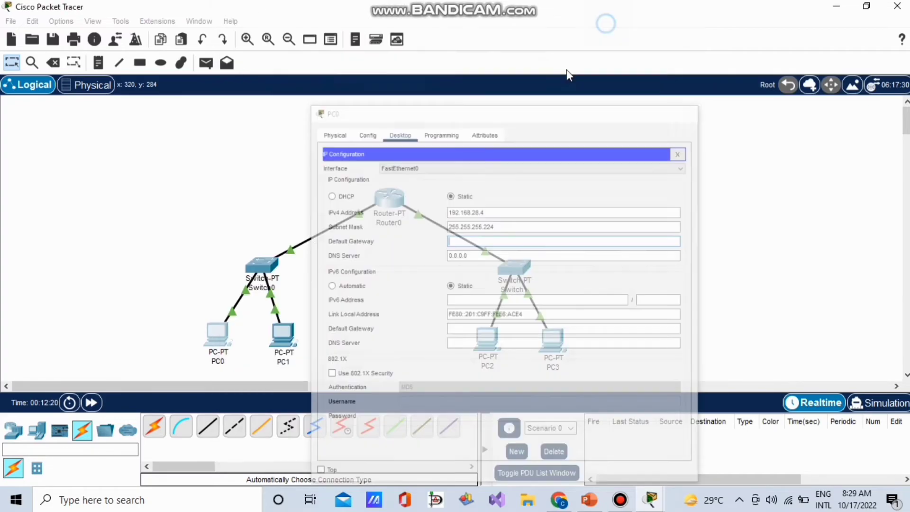
Check Router0's FastEthernet0/0 address and set PC0's default gateway to 192.168.28.1.
{"action": "left_click", "coordinate": [397, 199]}
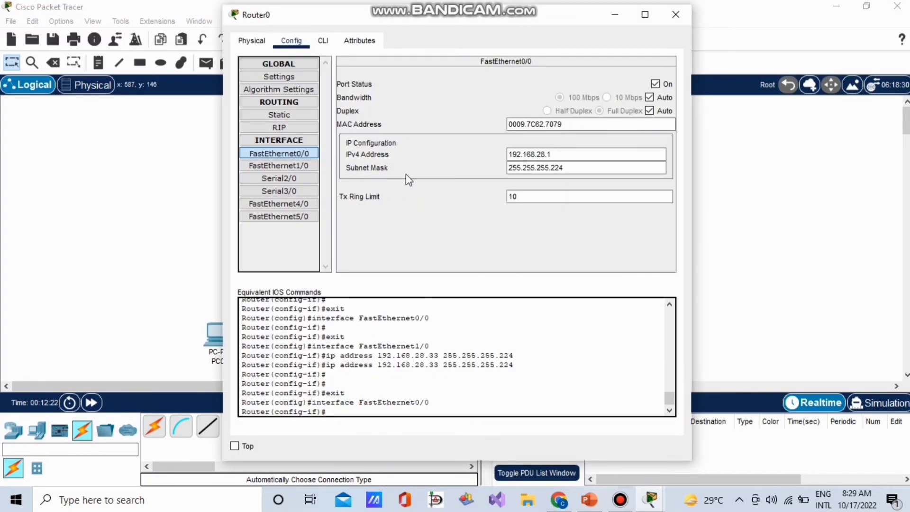
{"action": "left_click", "coordinate": [552, 154]}
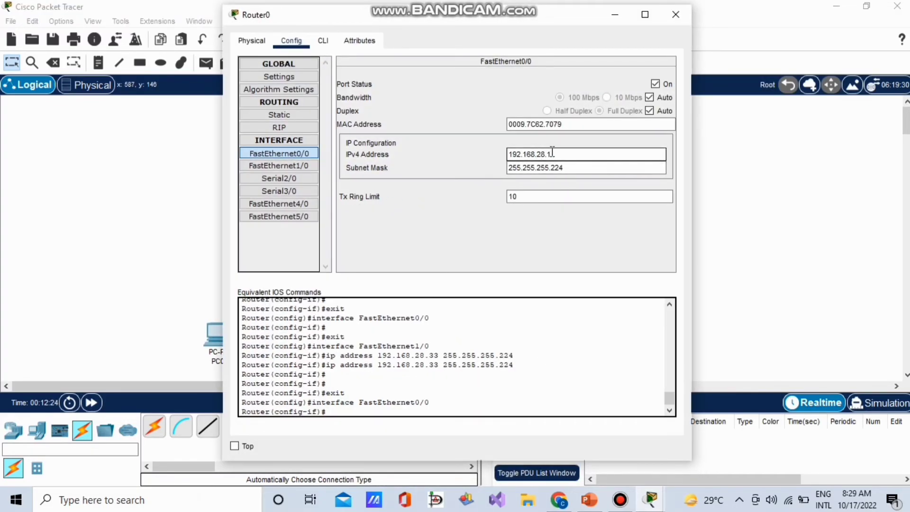
{"action": "left_click", "coordinate": [612, 20]}
{"action": "left_click", "coordinate": [227, 335]}
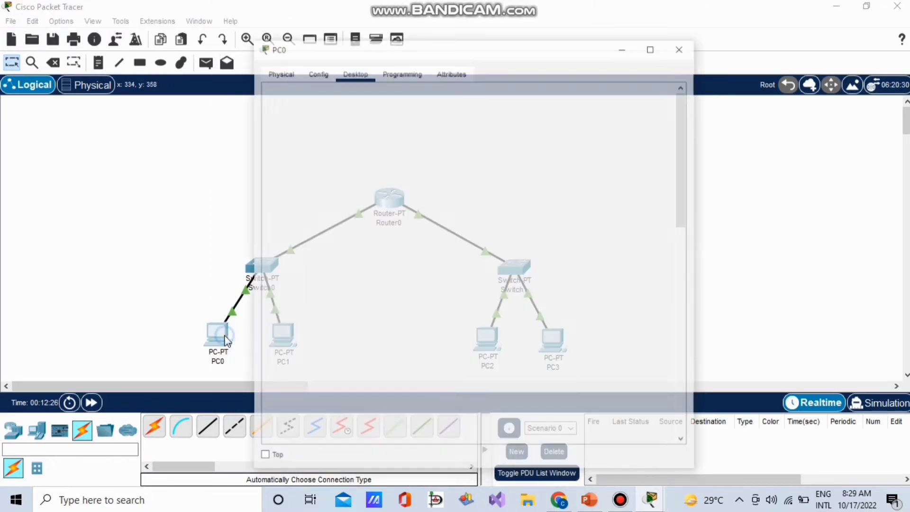
{"action": "left_click", "coordinate": [428, 172]}
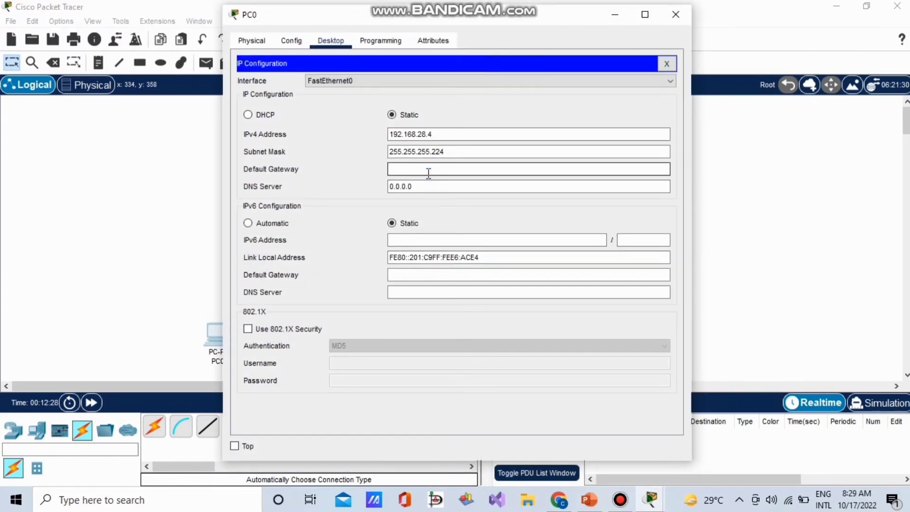
{"action": "type", "text": "192.168.28.1"}
{"action": "left_click", "coordinate": [676, 14]}
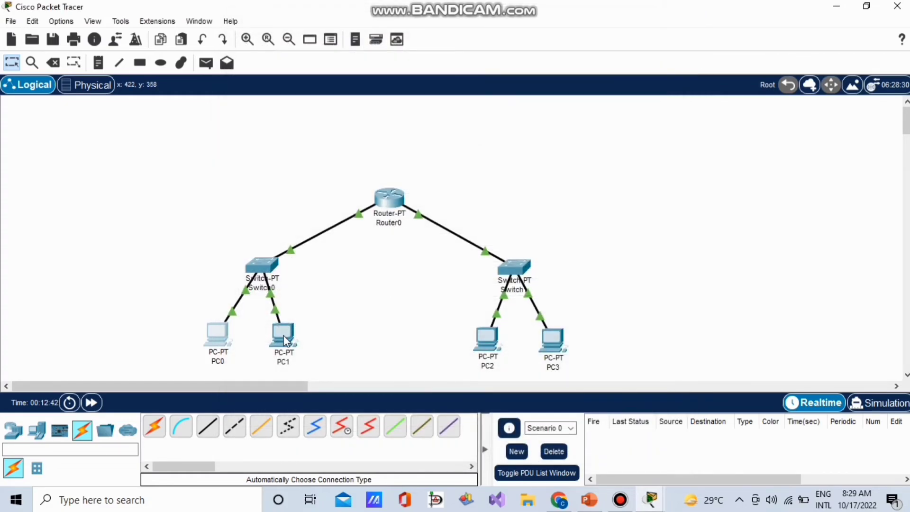
Set PC2's default gateway to 192.168.28.33 in its IP configuration and close the PC2 window.
{"action": "left_click", "coordinate": [486, 337]}
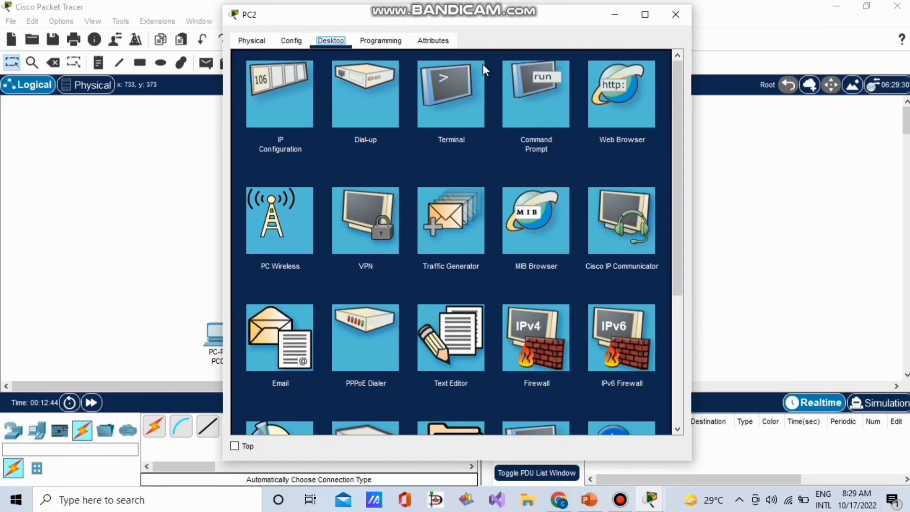
{"action": "left_click", "coordinate": [263, 98]}
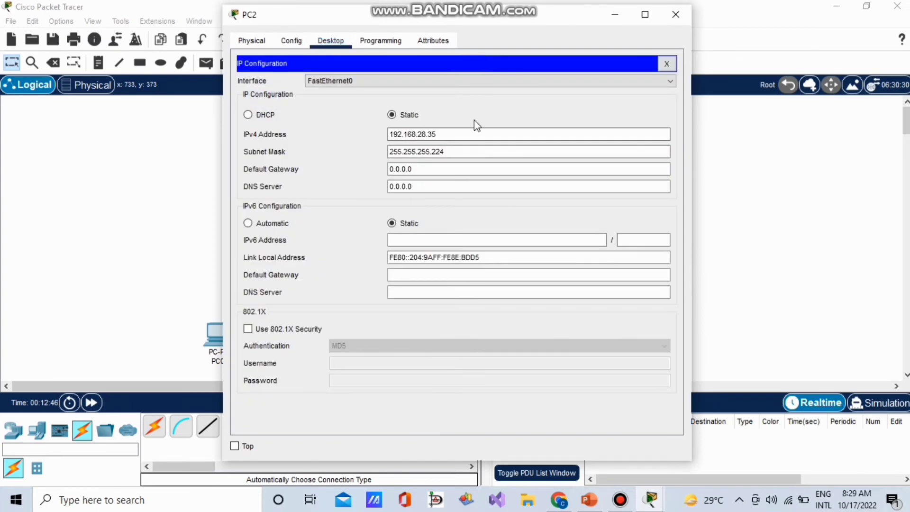
{"action": "left_click", "coordinate": [442, 171]}
{"action": "key", "text": "BackSpace"}
{"action": "key", "text": "BackSpace"}
{"action": "key", "text": "BackSpace"}
{"action": "key", "text": "BackSpace"}
{"action": "key", "text": "BackSpace"}
{"action": "key", "text": "BackSpace"}
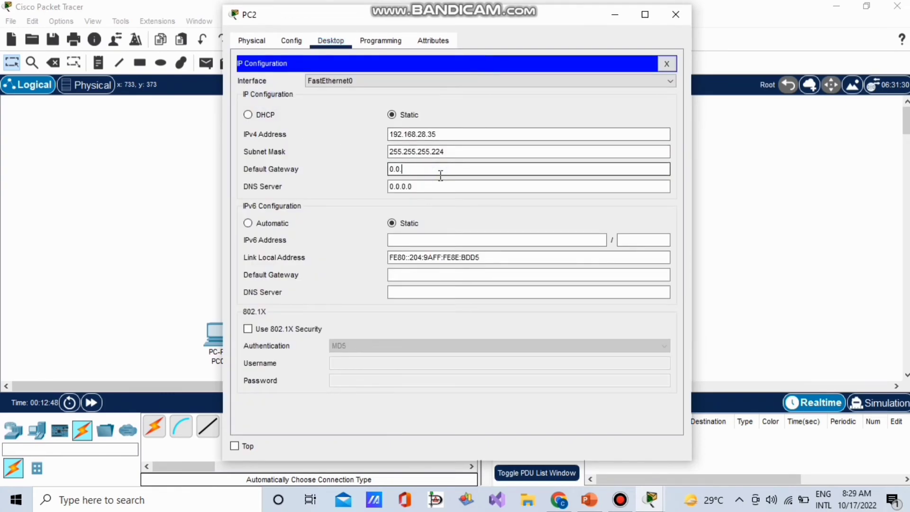
{"action": "key", "text": "BackSpace"}
{"action": "type", "text": "192.168.28.33"}
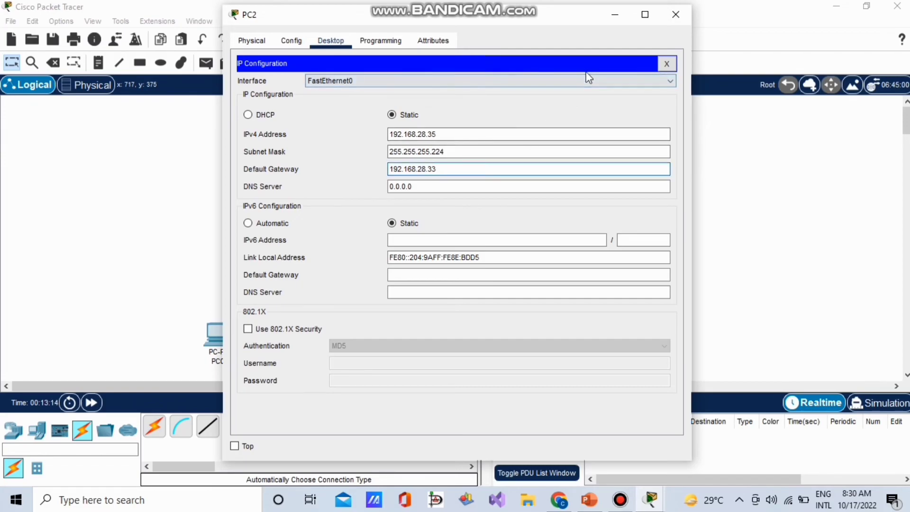
{"action": "left_click", "coordinate": [677, 19]}
Set PC1's default gateway to 192.168.28.1 in its IP configuration and minimize the PC1 window.
{"action": "left_click", "coordinate": [283, 334]}
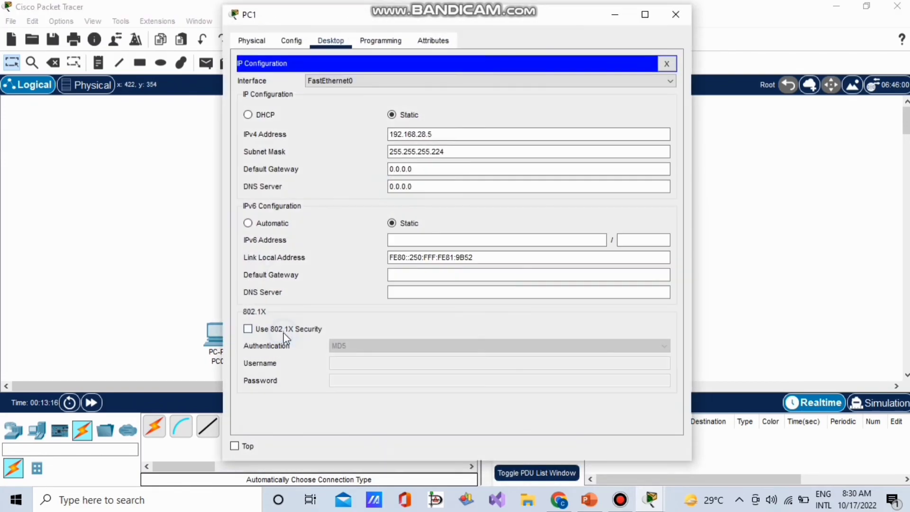
{"action": "left_click_drag", "start_coordinate": [416, 169], "coordinate": [389, 171]}
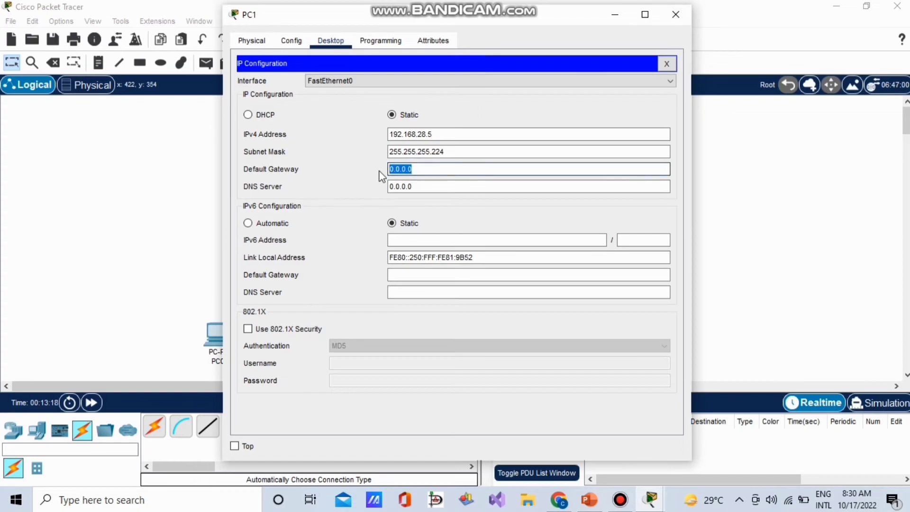
{"action": "type", "text": "1"}
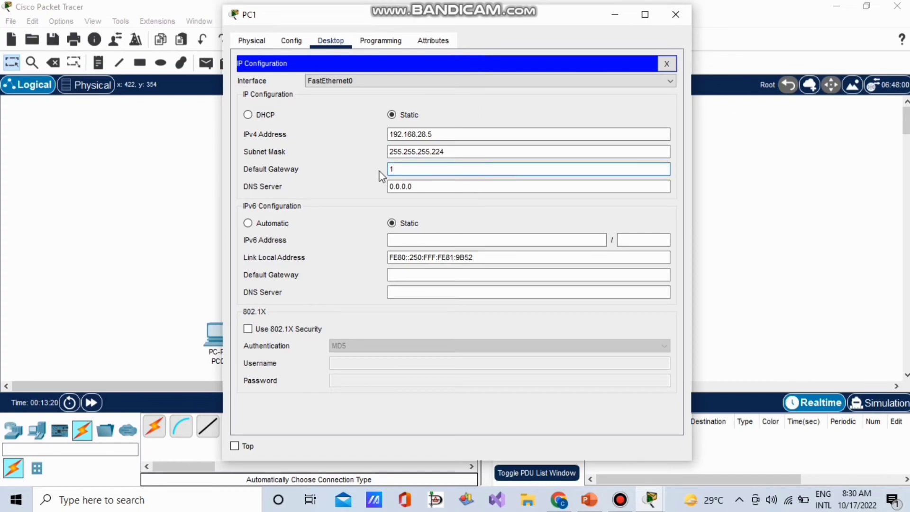
{"action": "type", "text": "92.168.28.1"}
{"action": "left_click", "coordinate": [614, 14]}
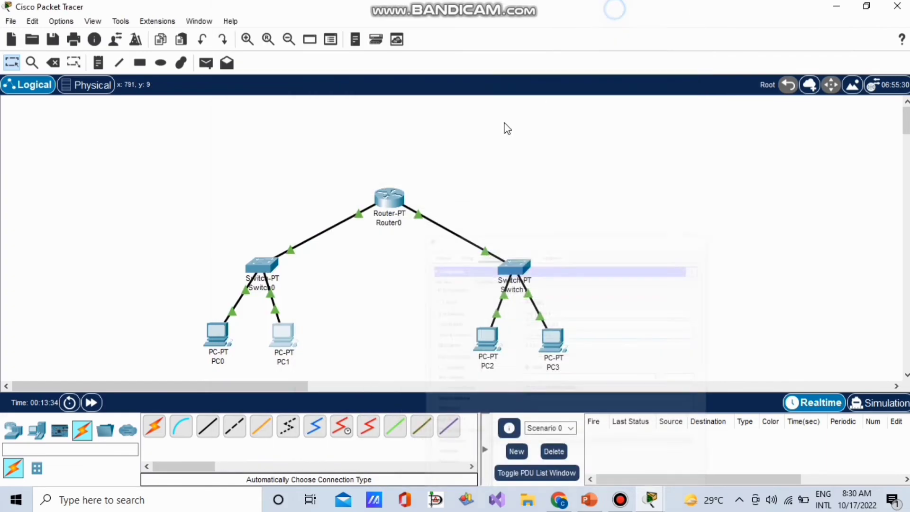
Set PC3's default gateway to 192.168.28.33 in its IP configuration and close the PC3 window.
{"action": "left_click", "coordinate": [545, 342]}
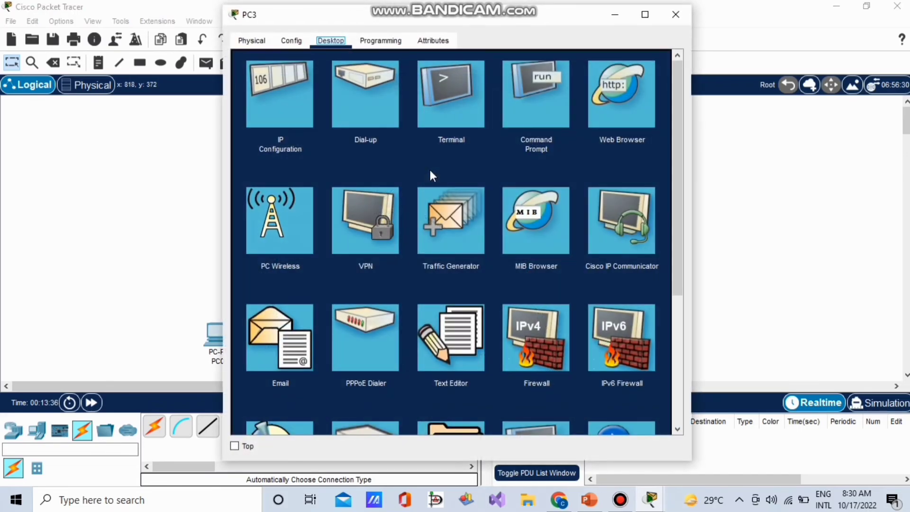
{"action": "left_click", "coordinate": [309, 104]}
{"action": "left_click", "coordinate": [398, 151]}
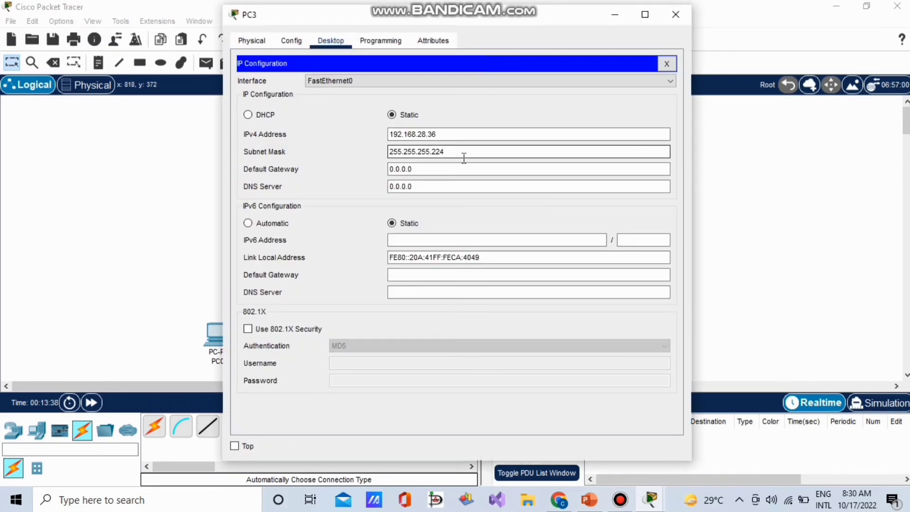
{"action": "left_click", "coordinate": [445, 168]}
{"action": "key", "text": "BackSpace"}
{"action": "key", "text": "BackSpace"}
{"action": "key", "text": "BackSpace"}
{"action": "key", "text": "BackSpace"}
{"action": "key", "text": "BackSpace"}
{"action": "key", "text": "BackSpace"}
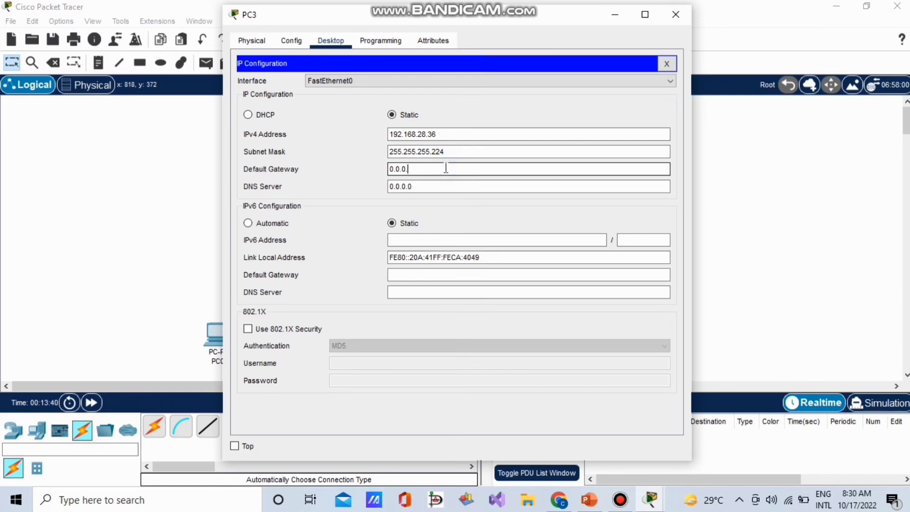
{"action": "key", "text": "BackSpace"}
{"action": "type", "text": "192.168.28.33"}
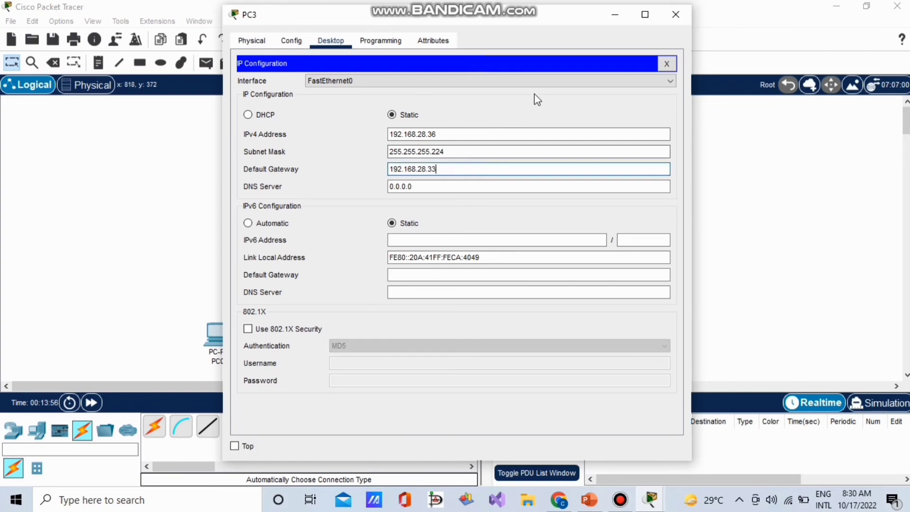
{"action": "left_click", "coordinate": [676, 15]}
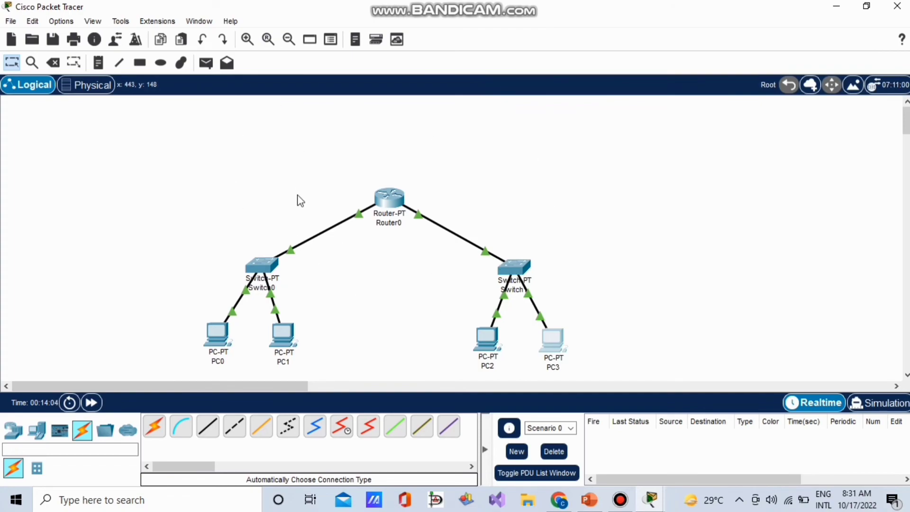
Test connectivity between the subnets with simple PDUs from PC0 to PC2 and PC1 to PC3, and clear the scenario's PDU list.
{"action": "left_click", "coordinate": [206, 64]}
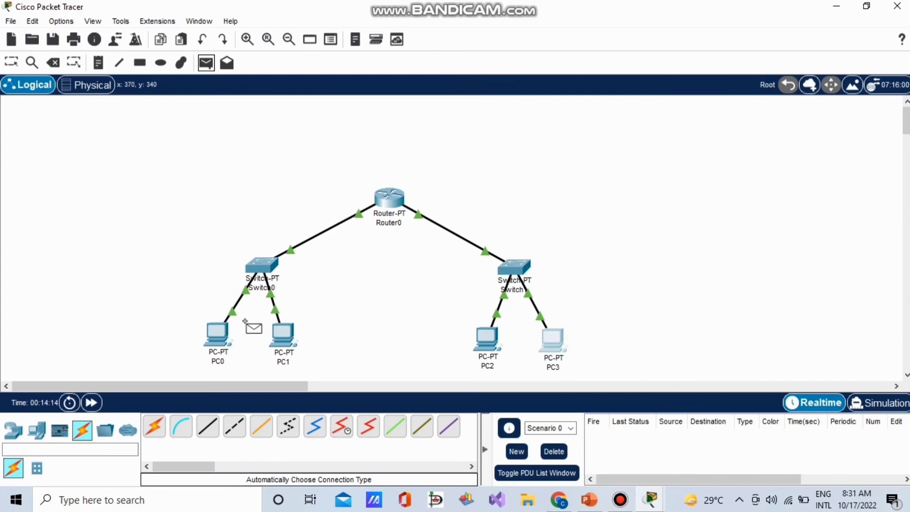
{"action": "left_click", "coordinate": [219, 334]}
{"action": "left_click", "coordinate": [484, 338]}
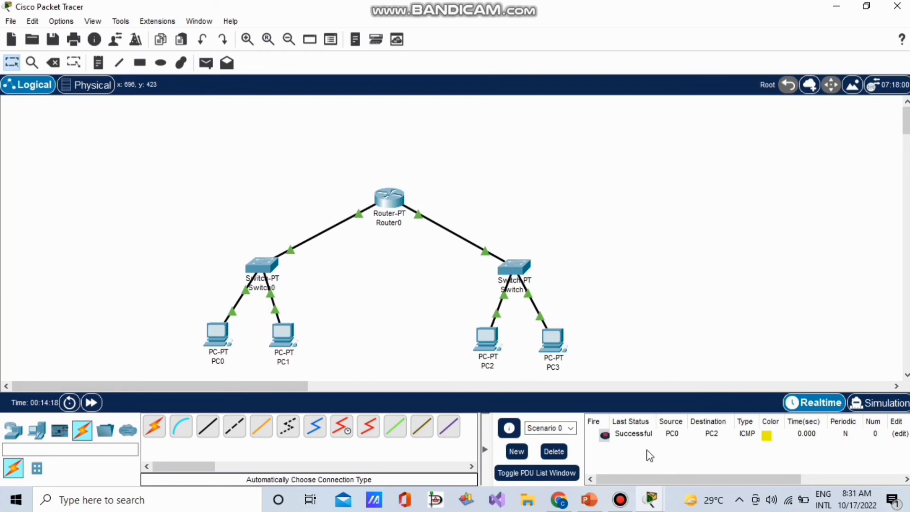
{"action": "left_click", "coordinate": [207, 63]}
{"action": "left_click", "coordinate": [283, 335]}
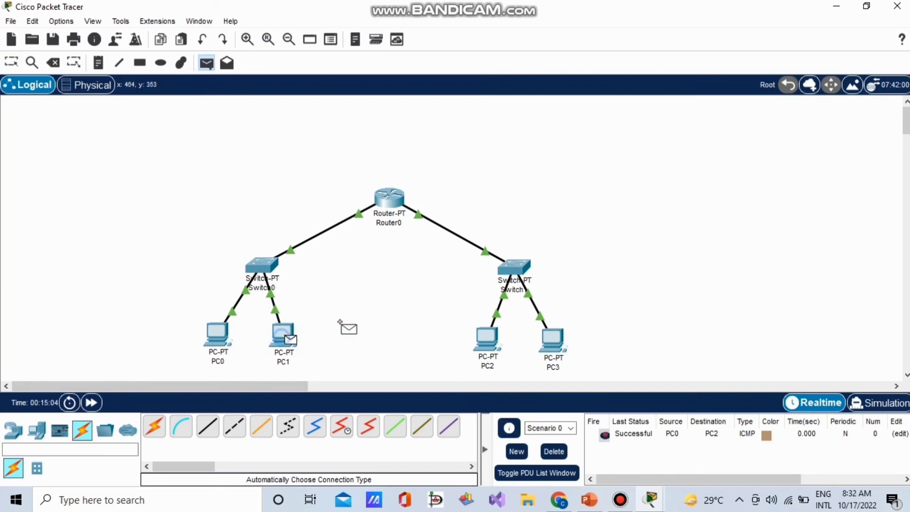
{"action": "left_click", "coordinate": [551, 340]}
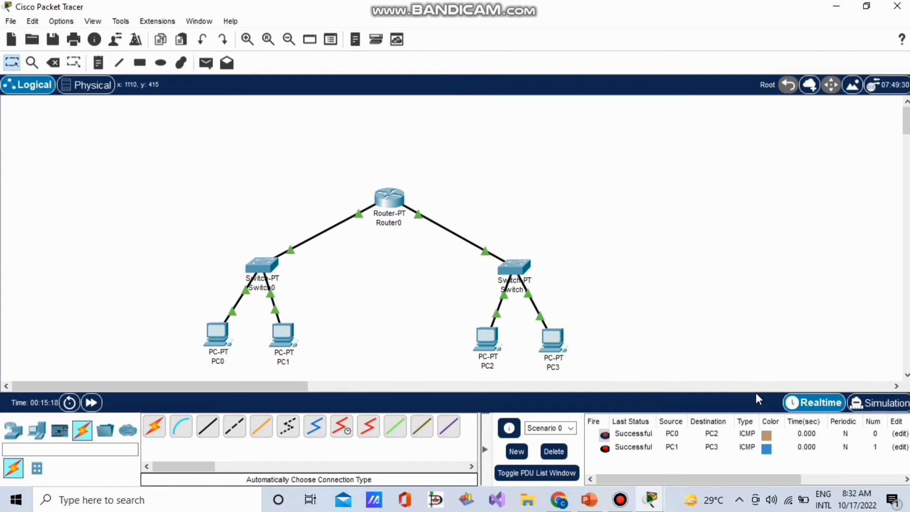
{"action": "left_click", "coordinate": [553, 454]}
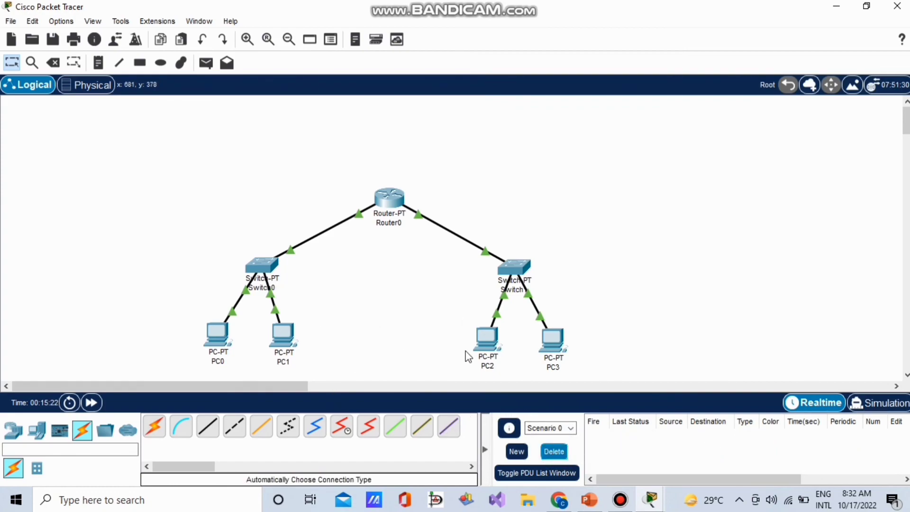